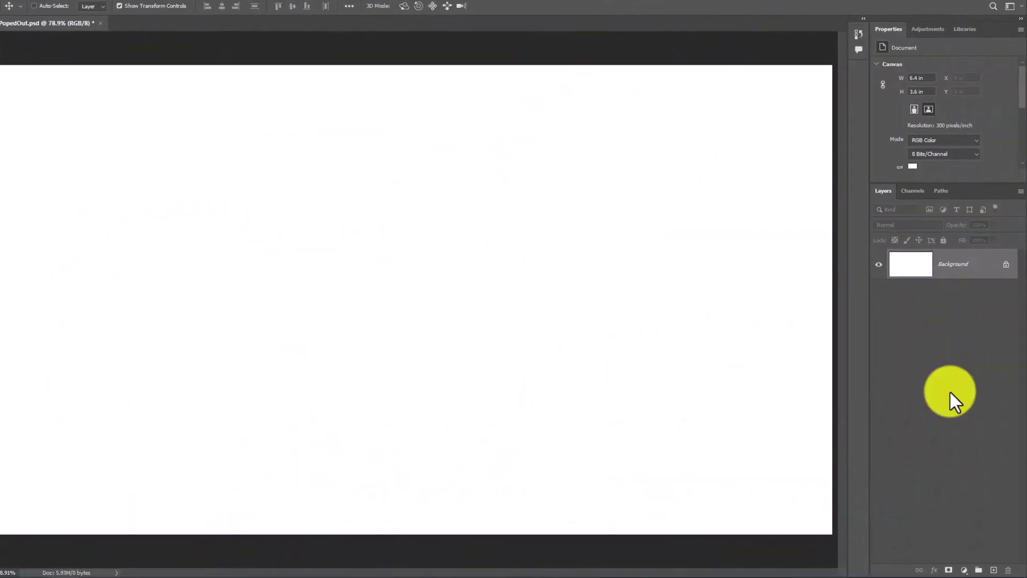
- Add a Gradient Fill layer using the black-to-white preset at a diagonal angle
click(966, 570)
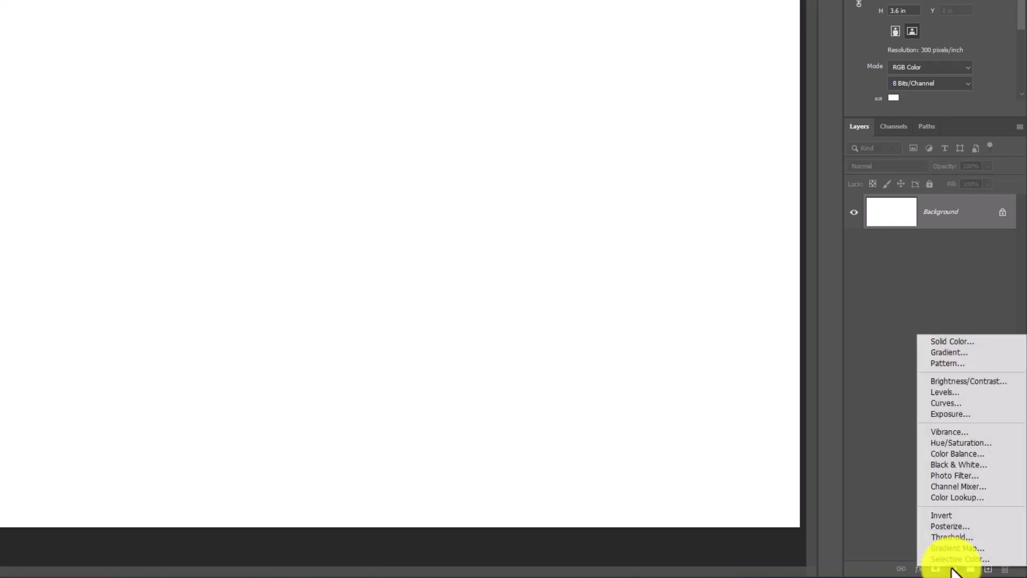
click(951, 351)
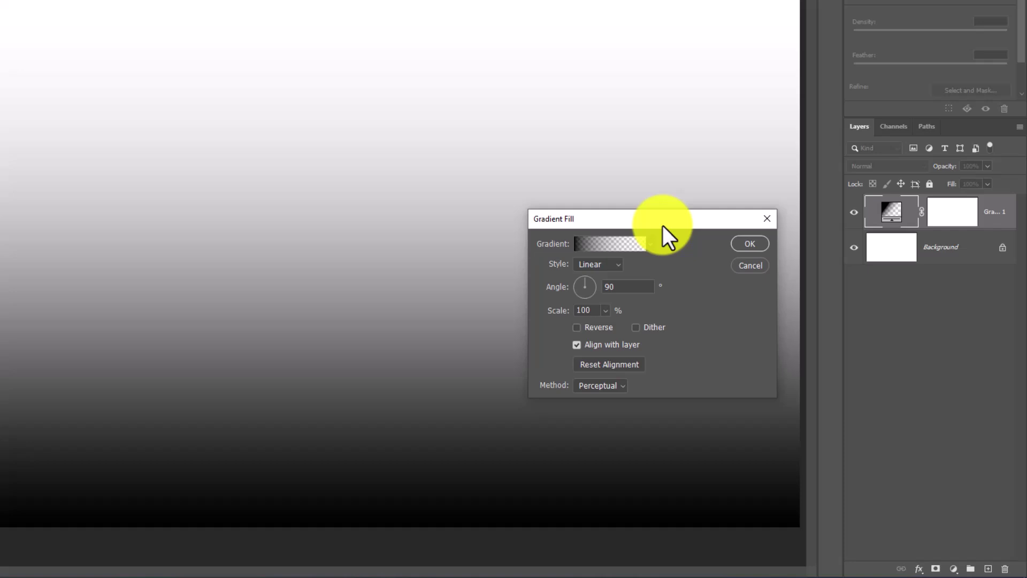
drag(662, 224, 589, 130)
click(570, 149)
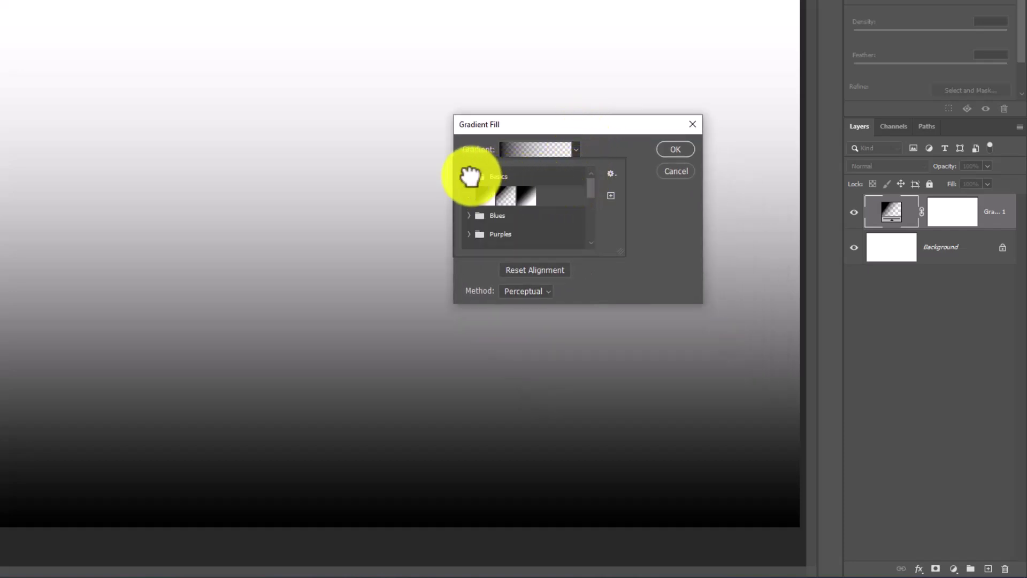
click(491, 196)
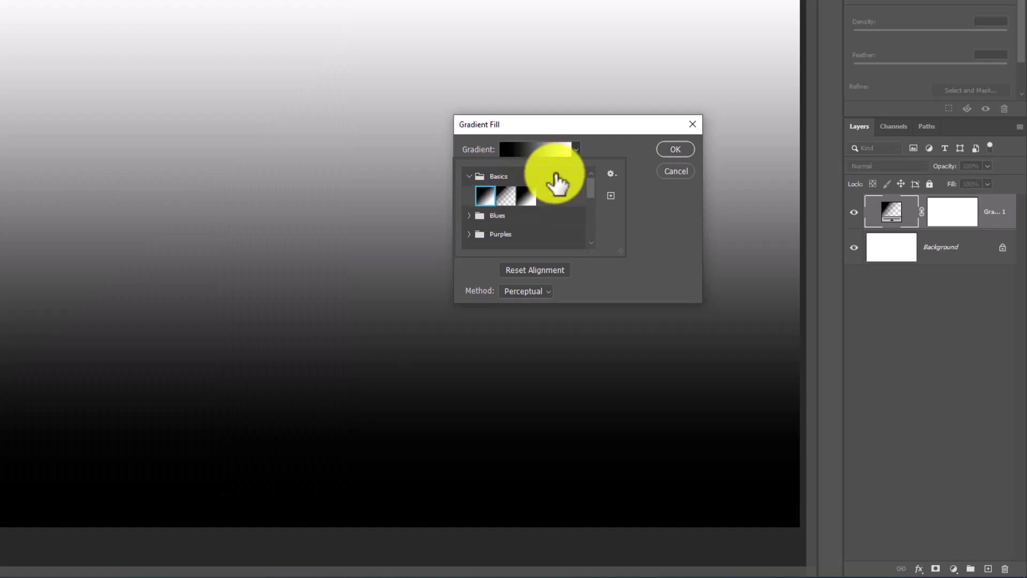
click(607, 147)
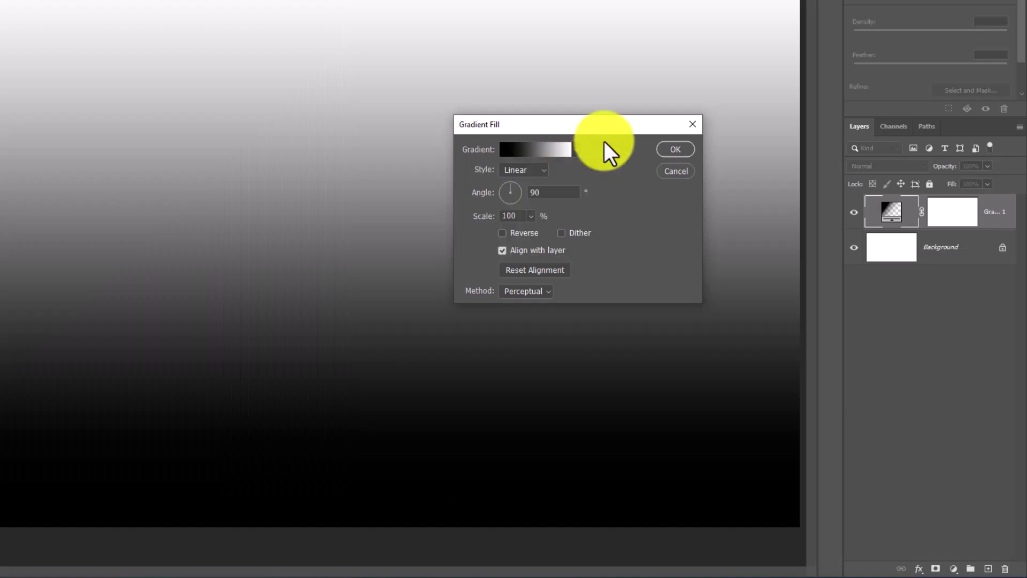
click(526, 184)
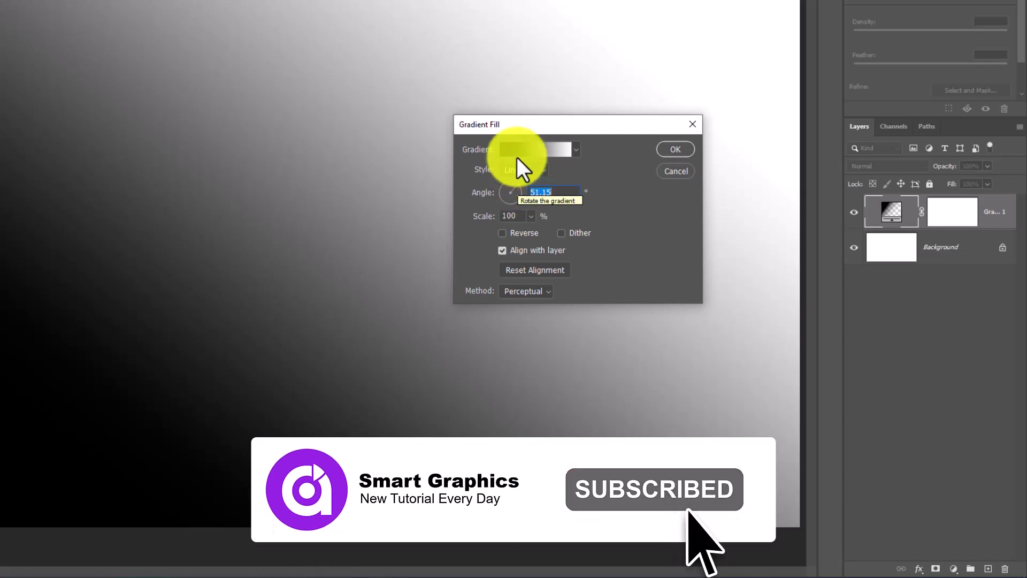
- Recolour the gradient stops to light grey and near-white, position the gradient, and apply it
click(515, 146)
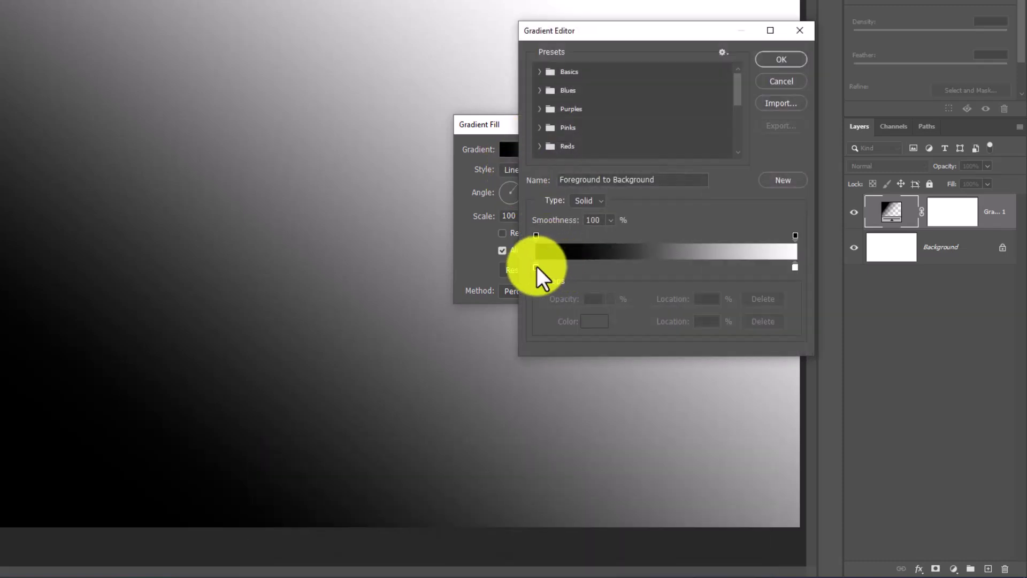
double_click(537, 267)
drag(694, 337, 659, 354)
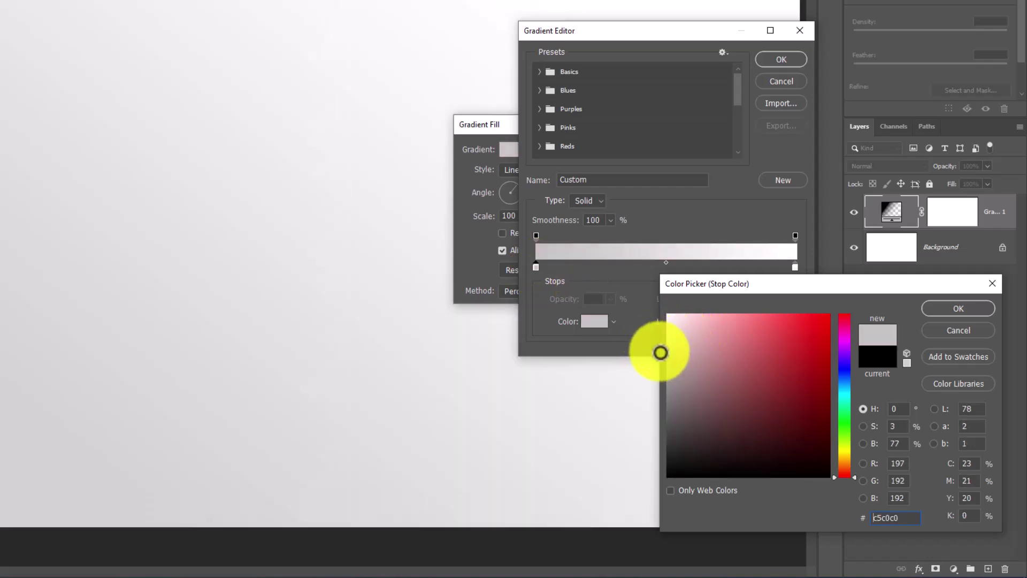
click(947, 308)
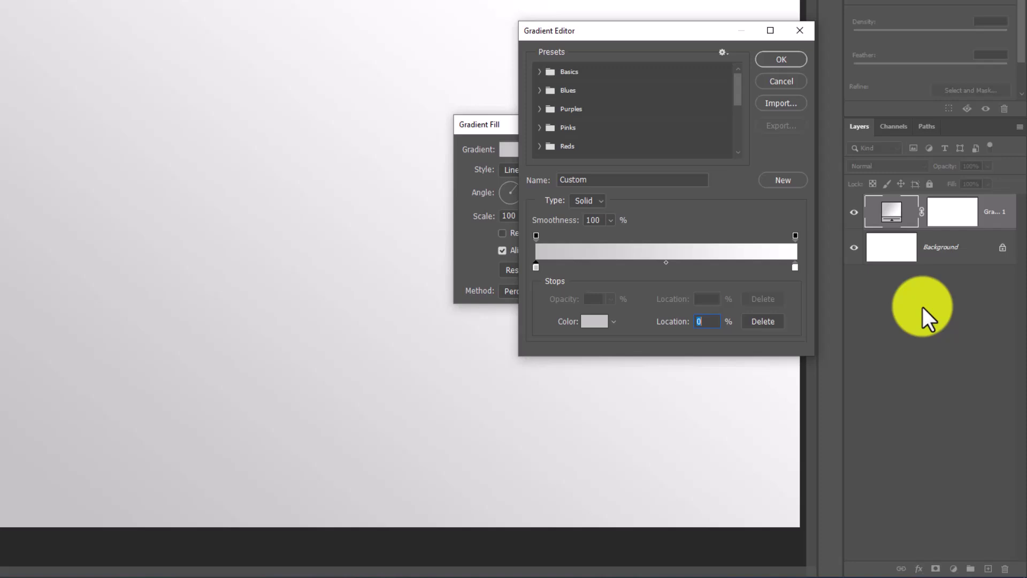
double_click(794, 266)
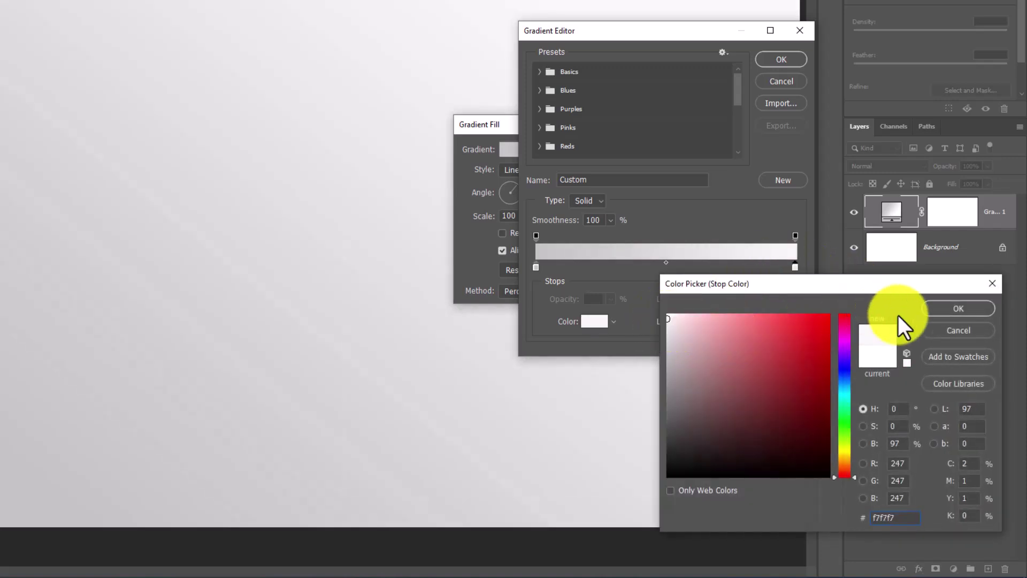
click(959, 309)
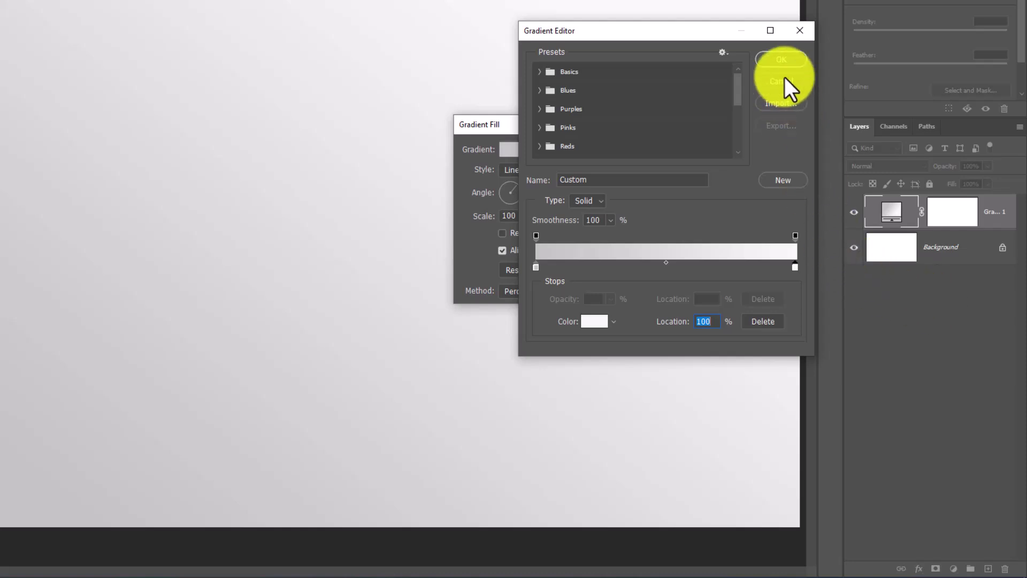
click(781, 59)
drag(198, 413, 241, 401)
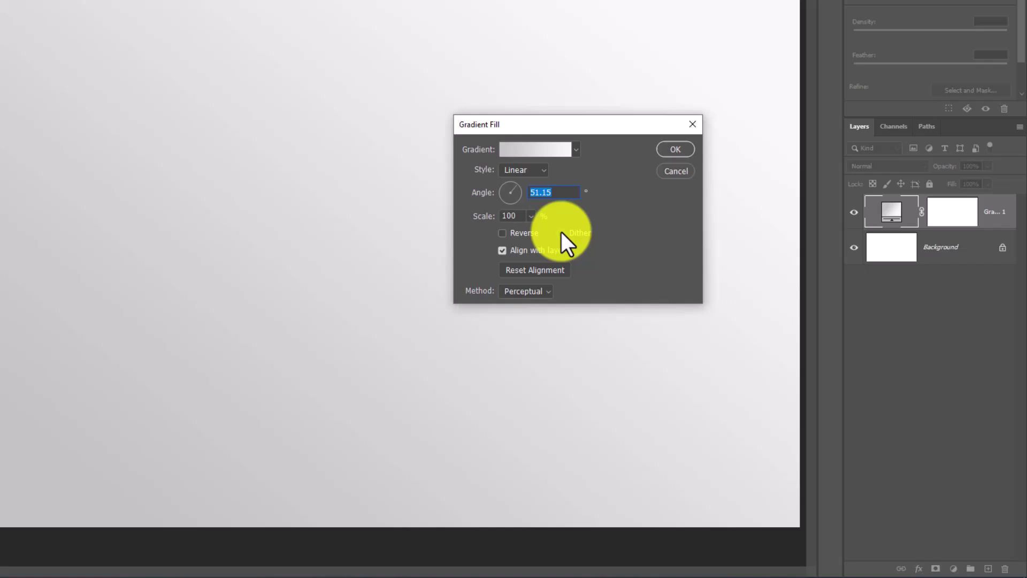
click(681, 152)
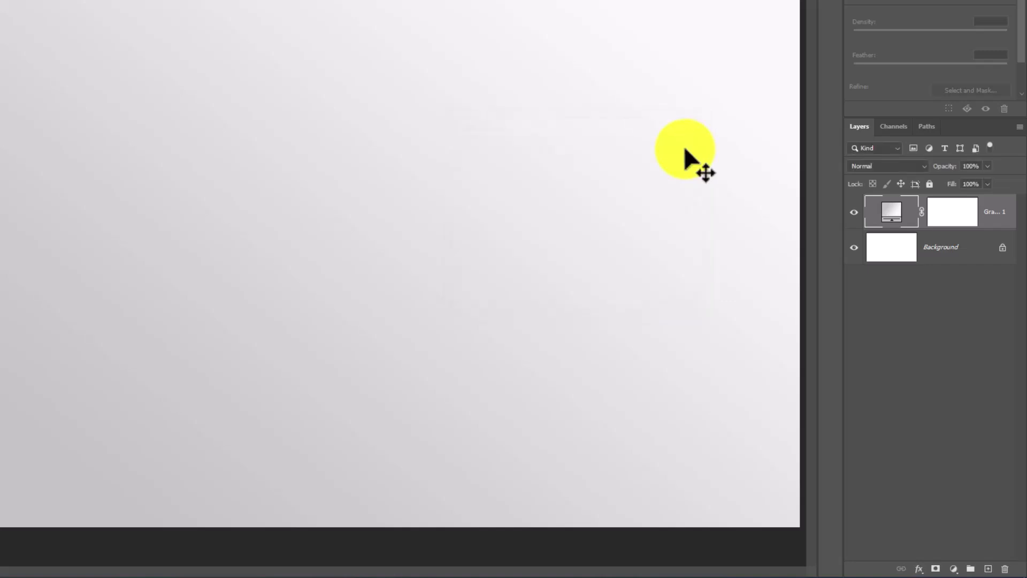
drag(812, 302, 764, 303)
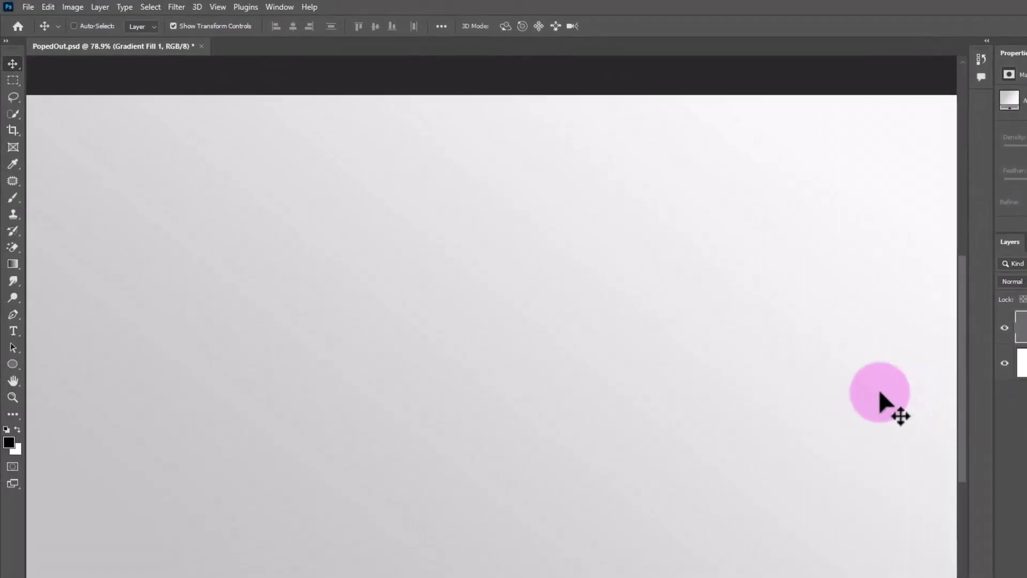
- Type the numeral 4 and colour it medium grey #787878
click(13, 331)
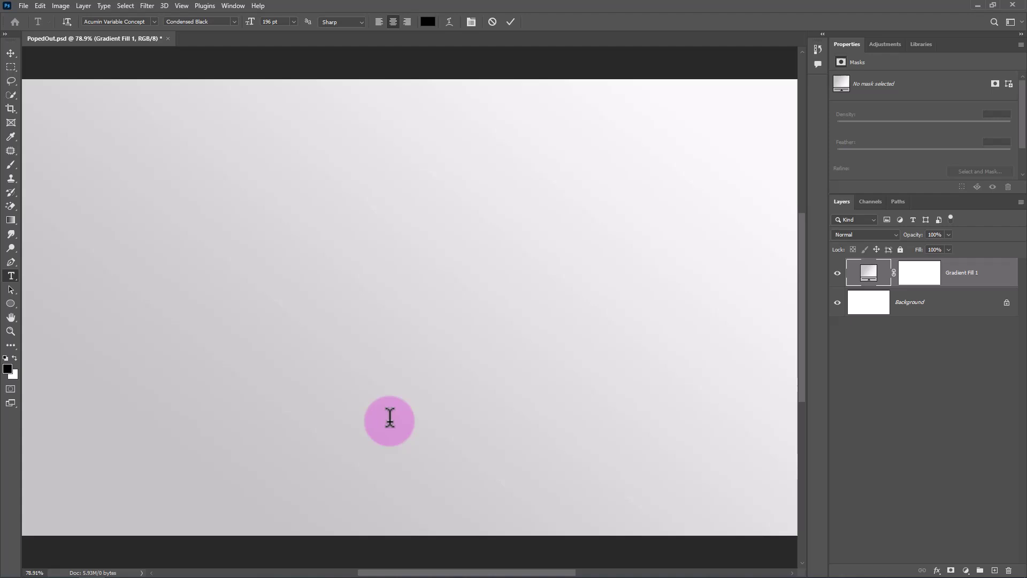
click(390, 418)
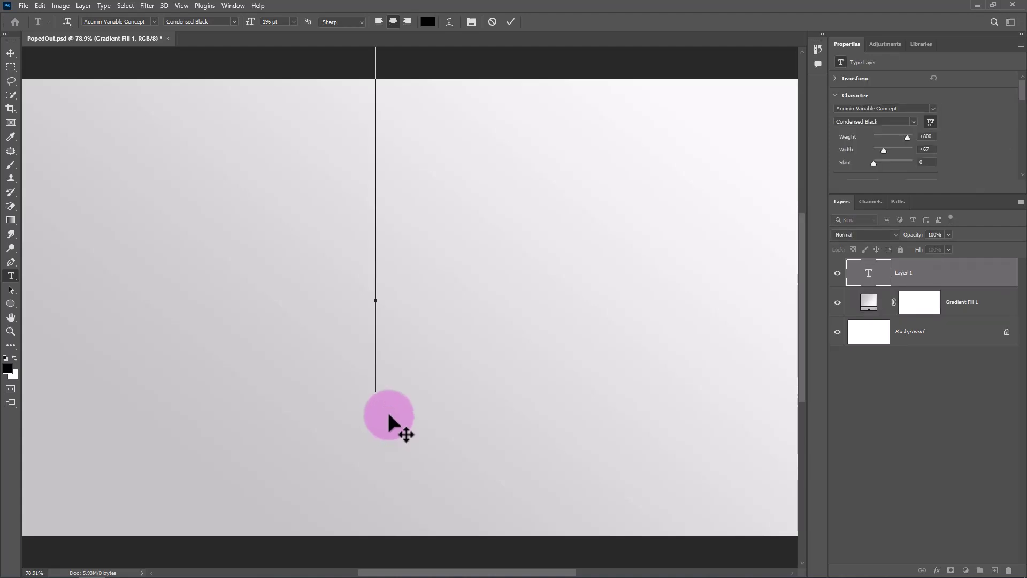
text(4)
key(ctrl+a)
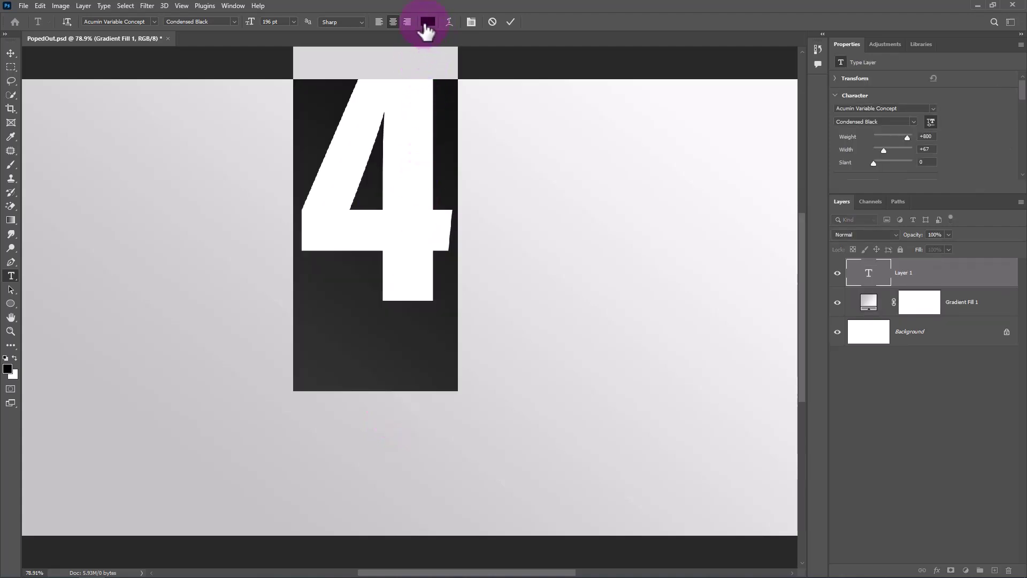
click(426, 21)
drag(759, 331, 530, 74)
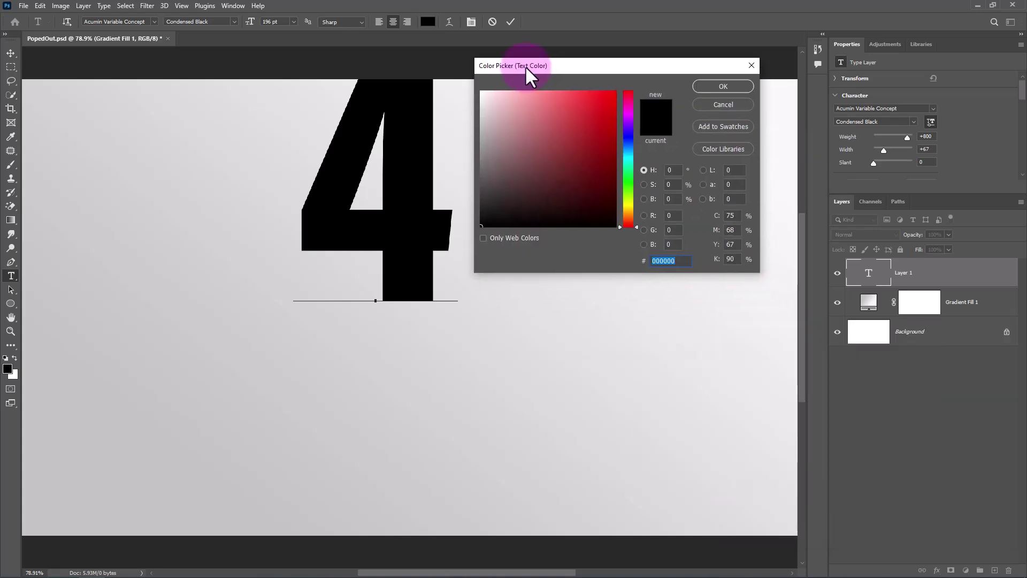
drag(482, 110, 481, 161)
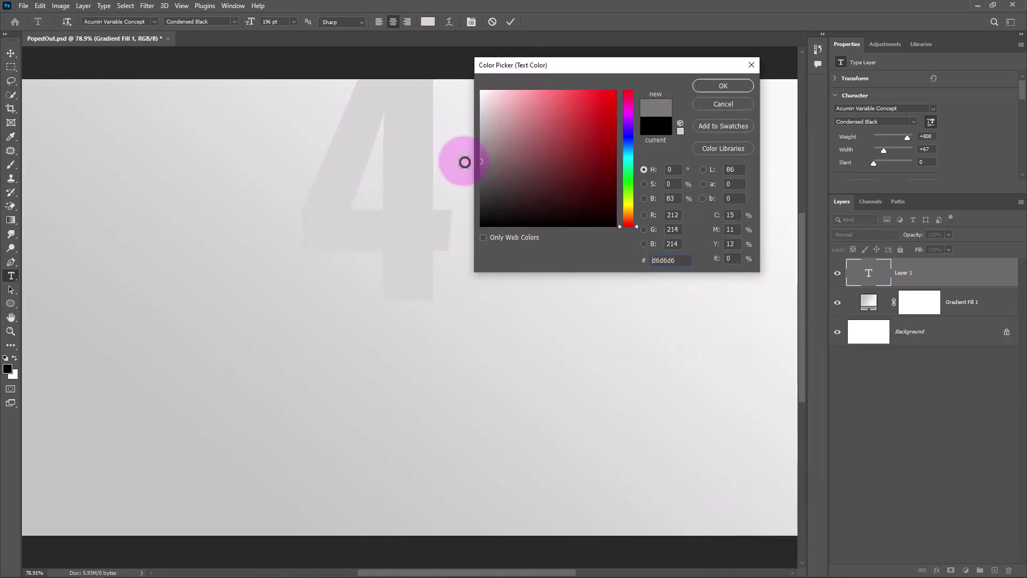
click(721, 86)
click(511, 22)
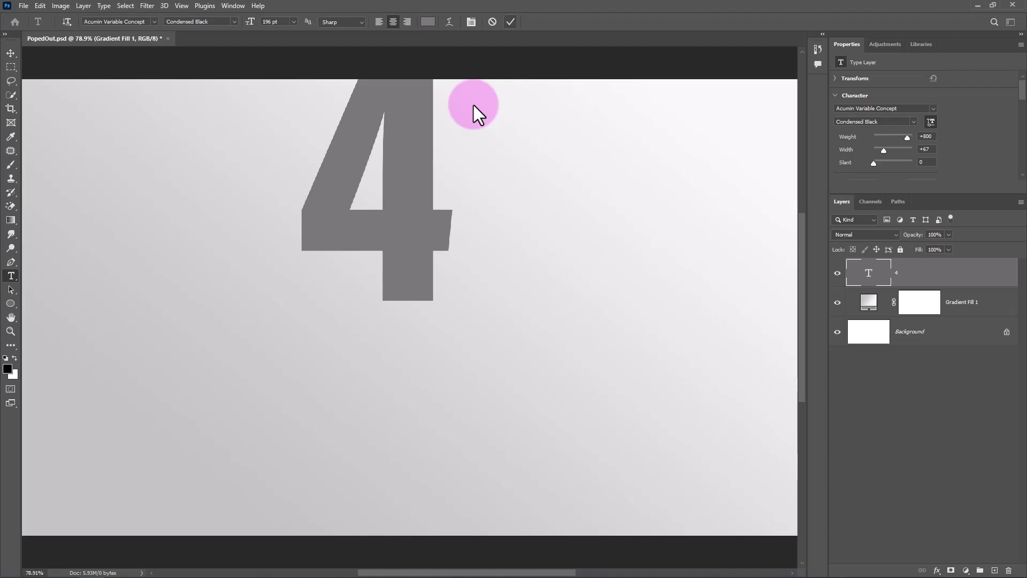
- Enlarge the numeral 4 and move it to the canvas centre
click(11, 53)
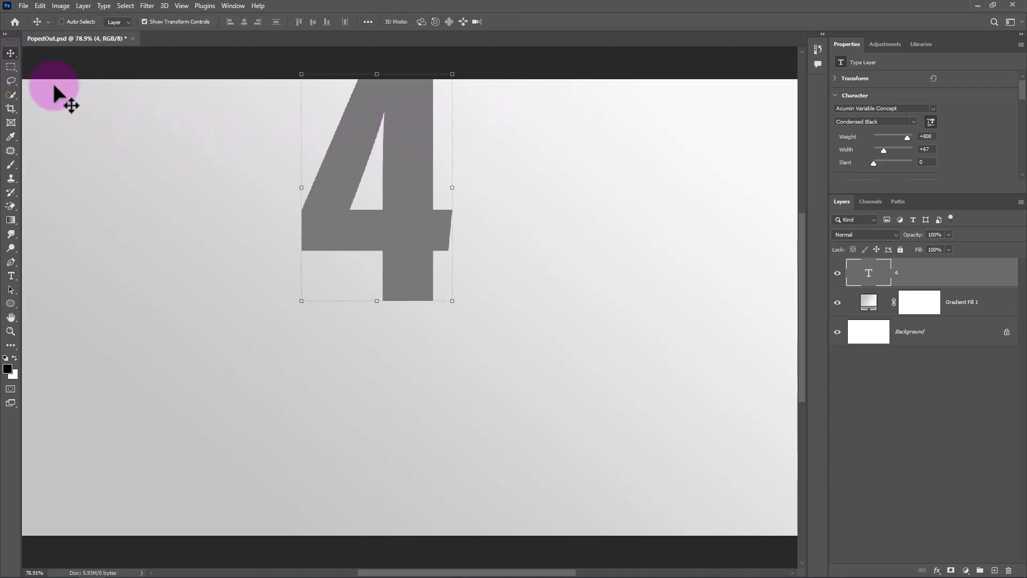
drag(479, 230, 453, 321)
drag(454, 390, 467, 481)
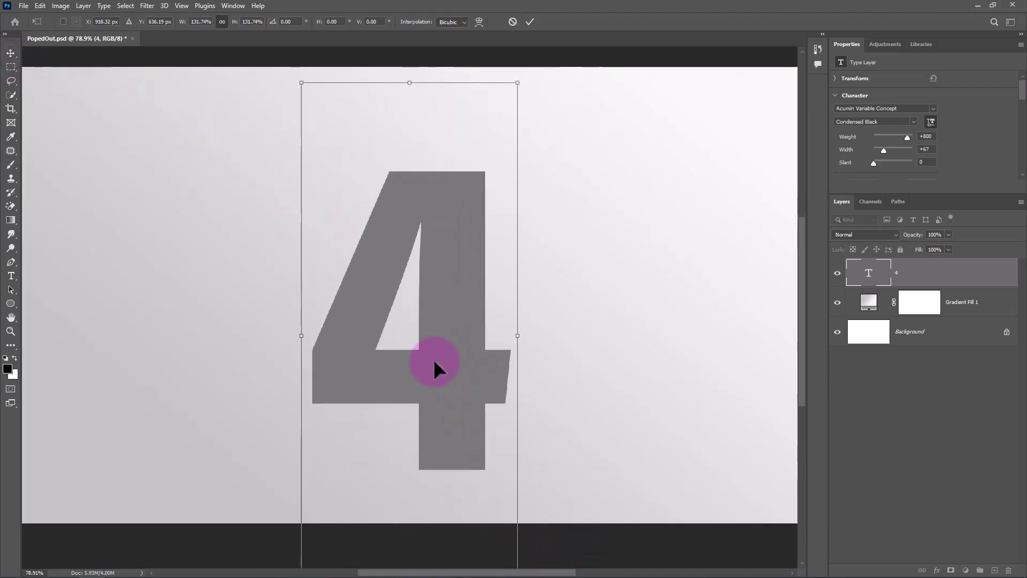
key(Return)
drag(433, 358, 468, 344)
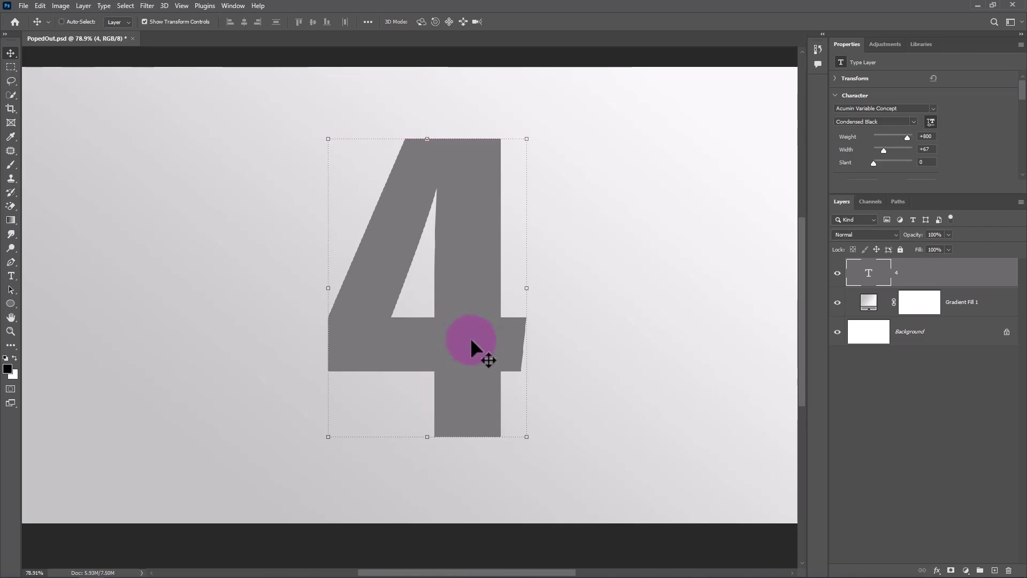
- Place the pistachio bowl photo into the document
key(alt+Tab)
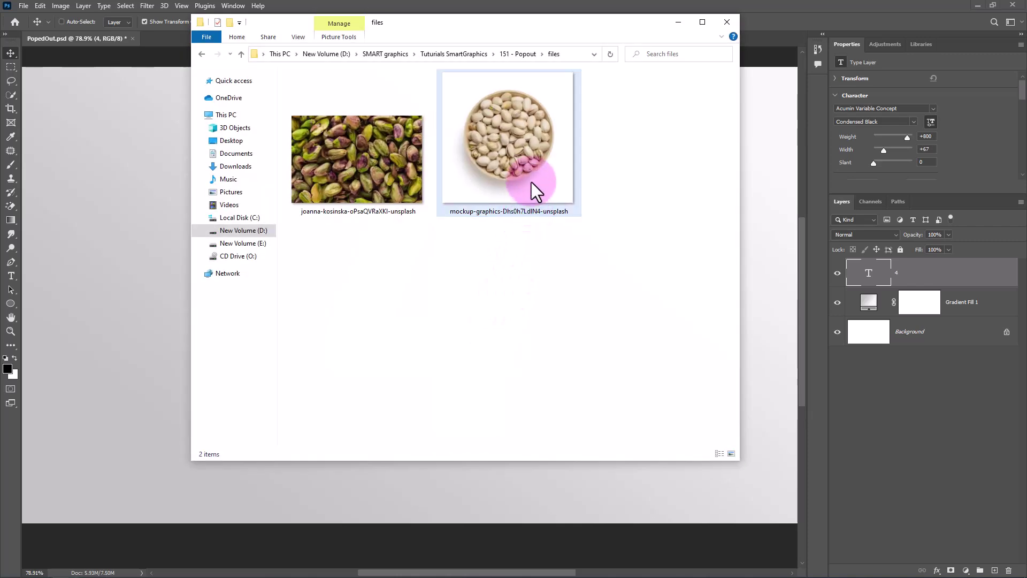
mouse_move(535, 158)
mouse_down()
mouse_move(188, 314)
mouse_move(480, 403)
mouse_up()
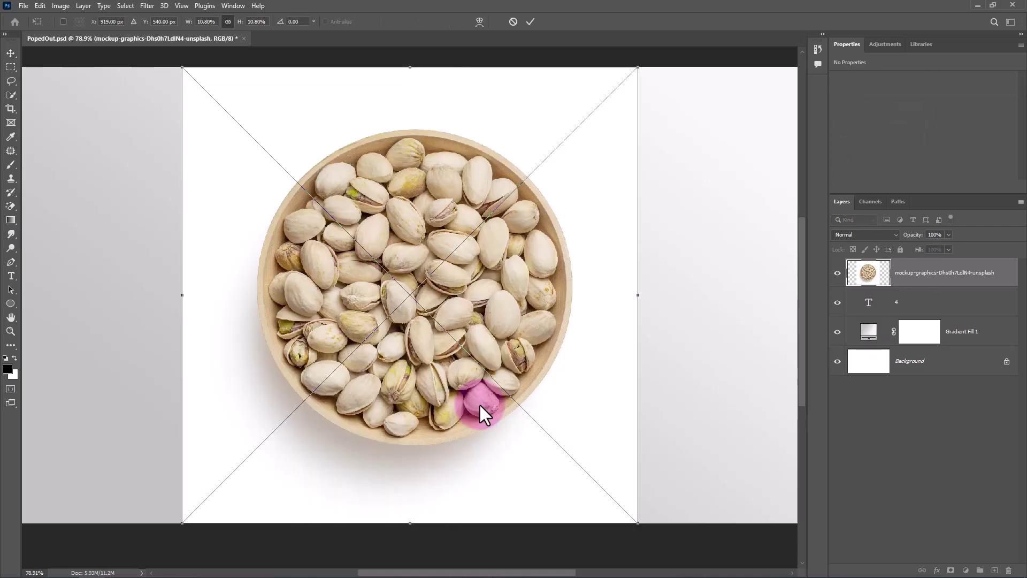
click(533, 22)
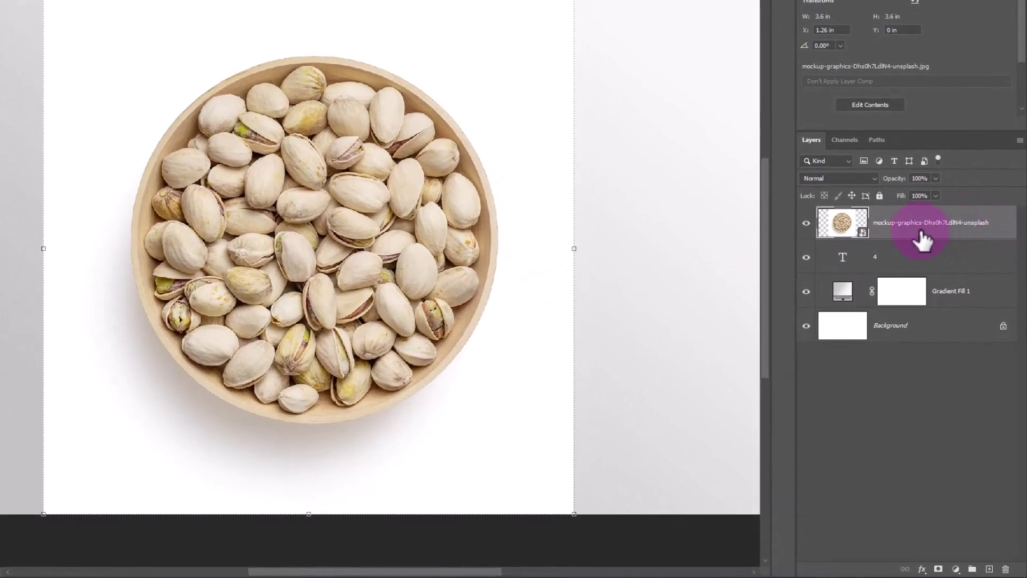
- Clip the pistachio photo to the numeral 4 and enlarge it to about 4.1 inches
right_click(923, 234)
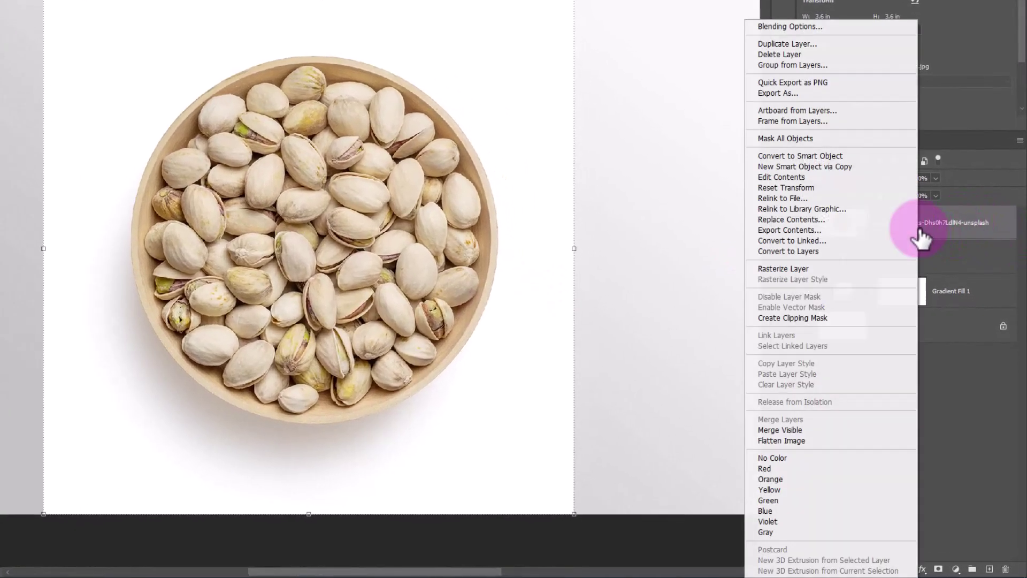
click(778, 319)
key(ctrl+t)
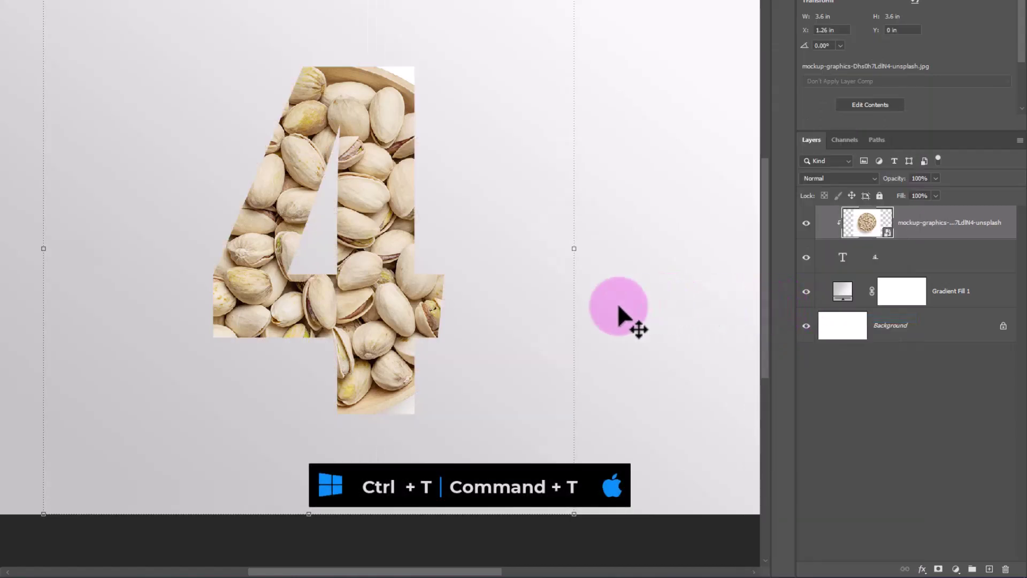
drag(579, 253, 658, 300)
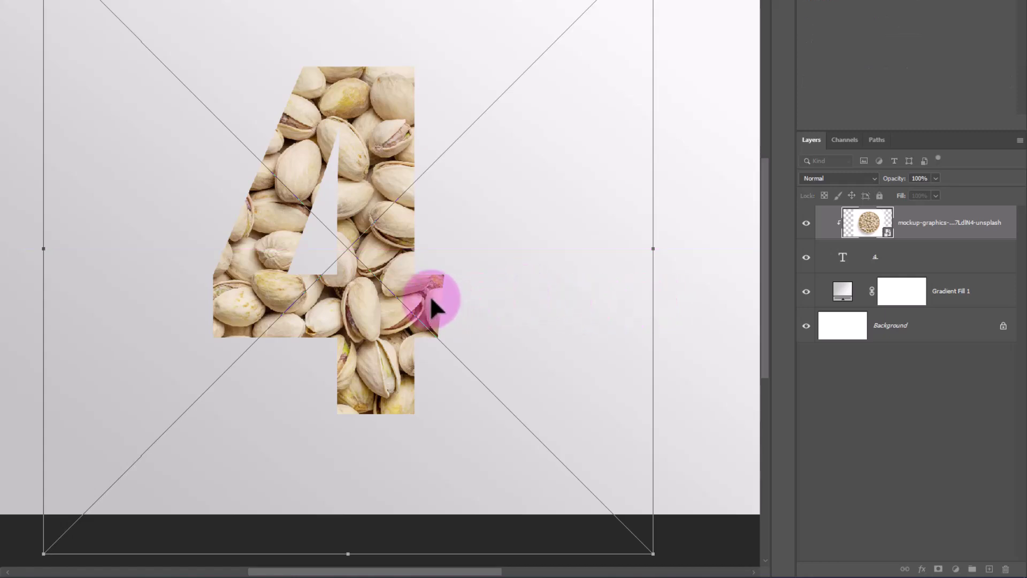
key(Return)
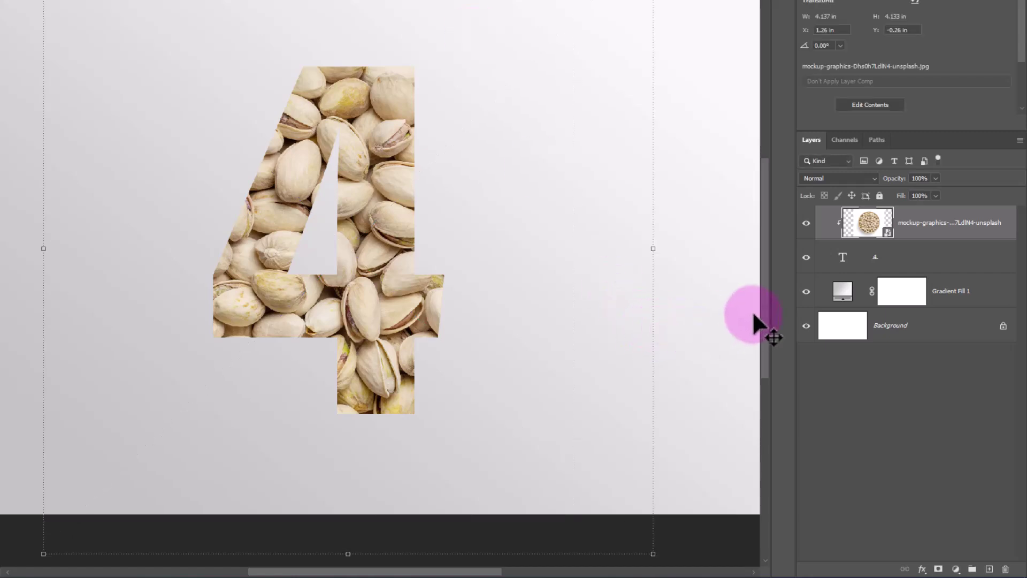
- Add an Inner Shadow to the numeral 4 layer with raised opacity and a little noise
click(921, 265)
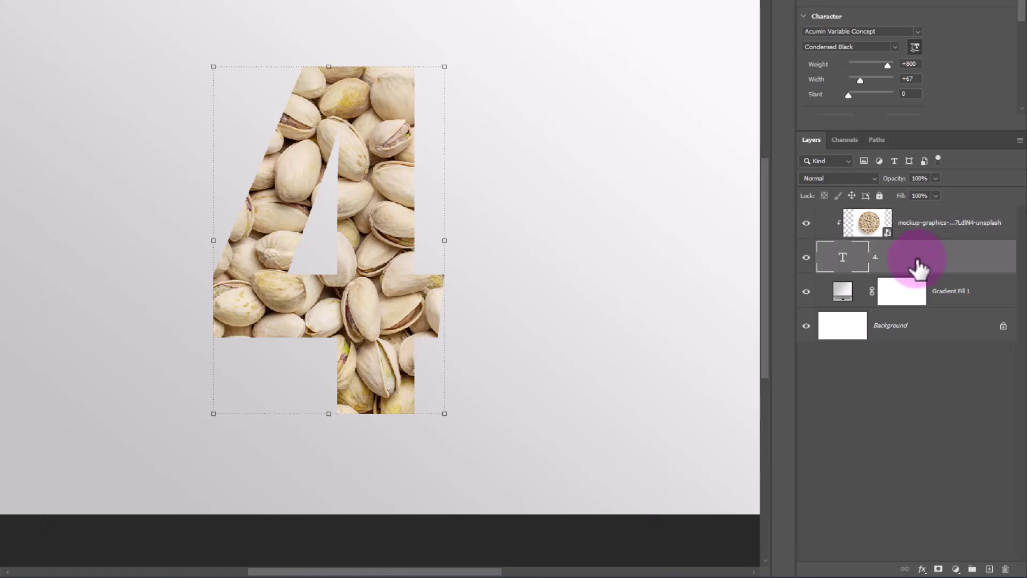
click(924, 569)
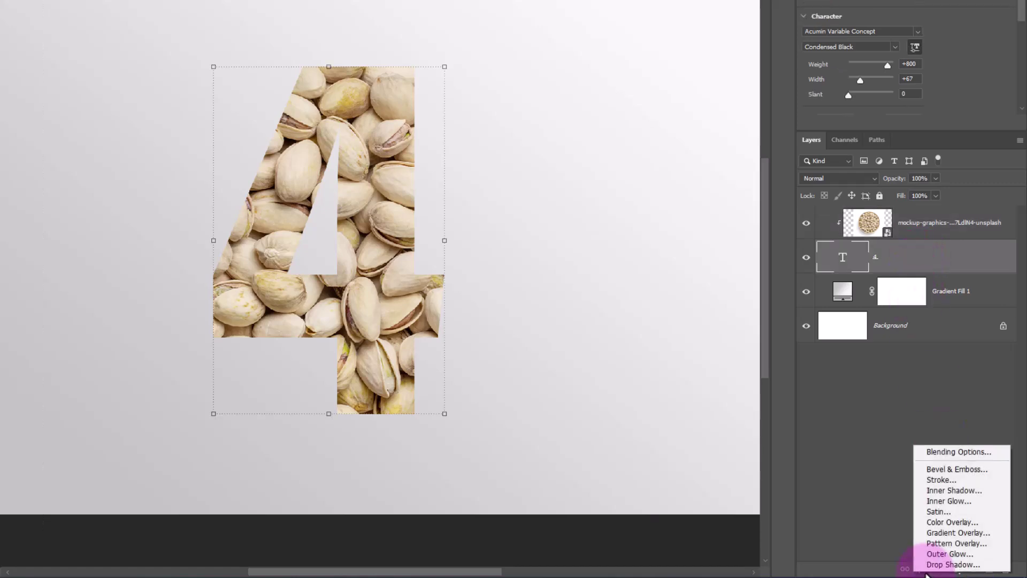
click(945, 490)
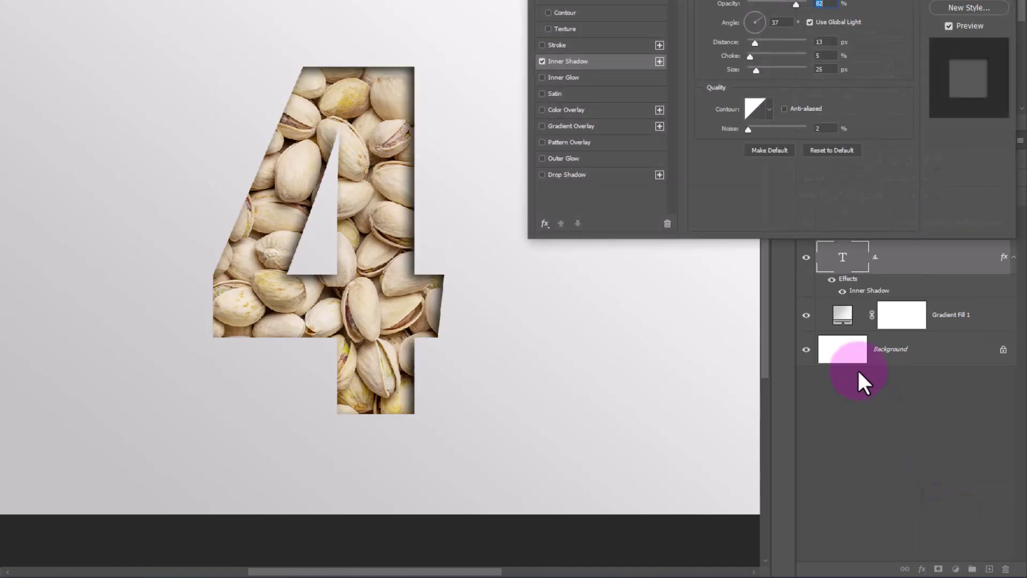
drag(782, 2, 773, 141)
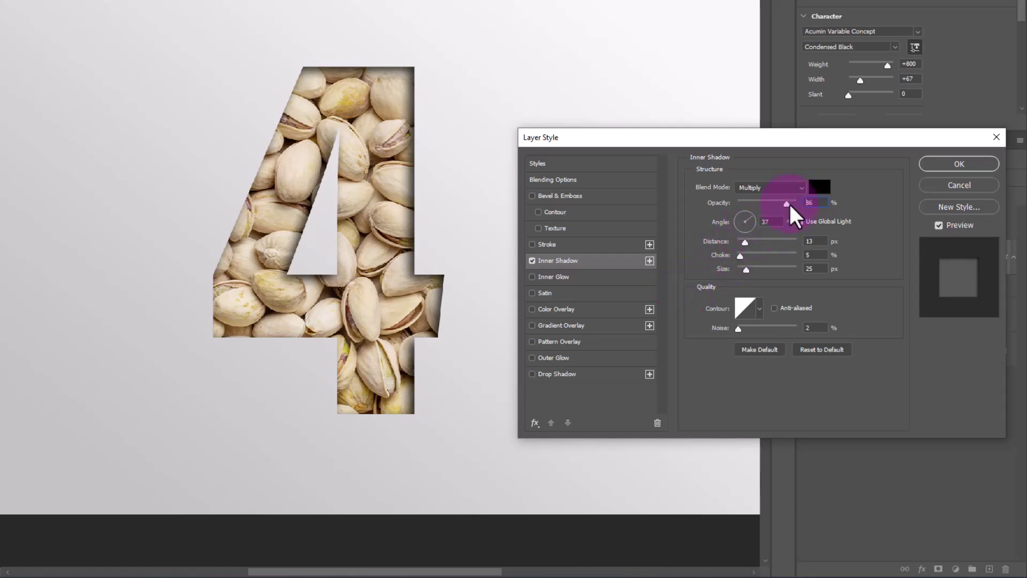
drag(789, 203, 792, 203)
click(781, 189)
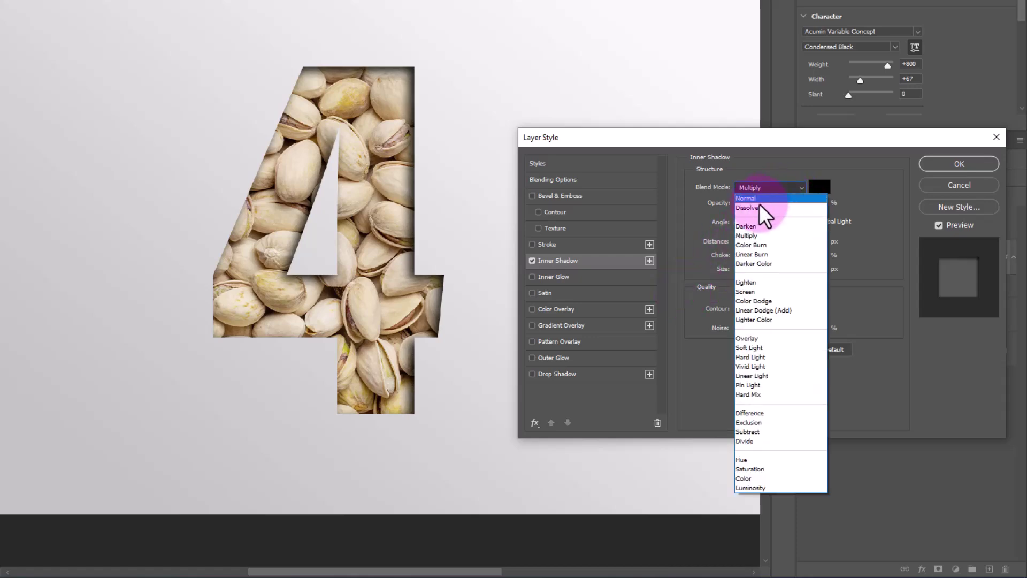
click(751, 218)
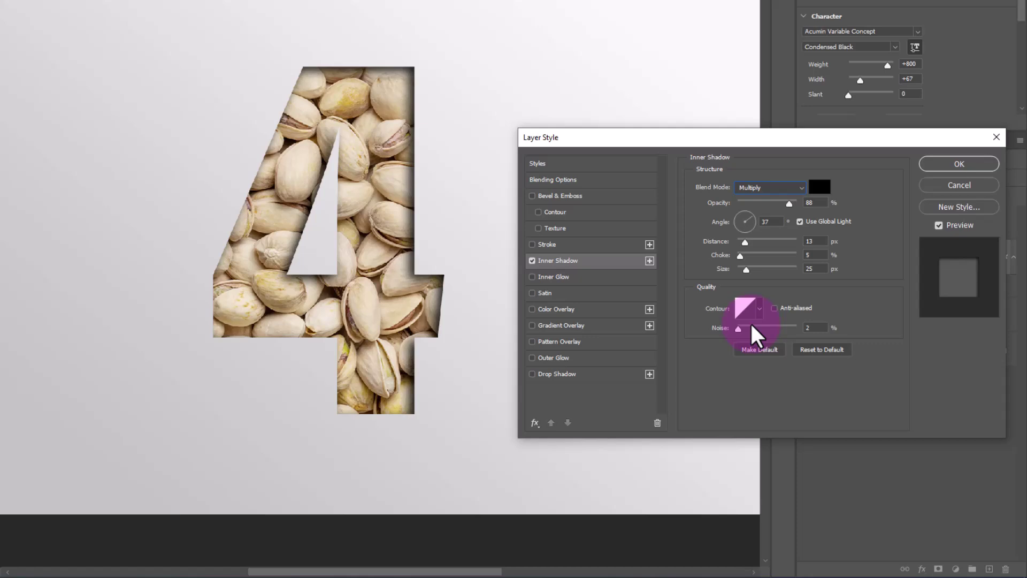
drag(739, 328, 739, 328)
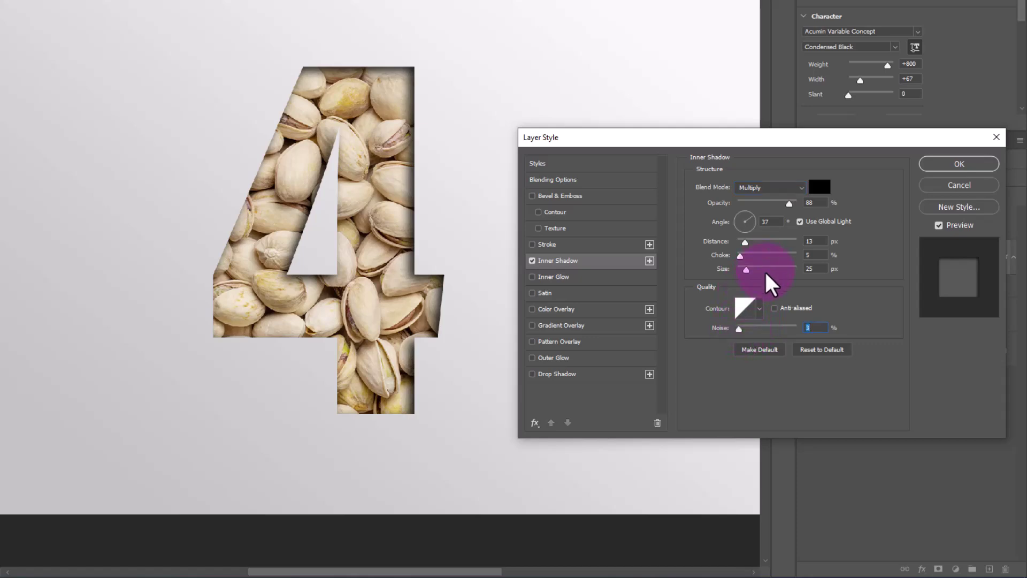
- Set the inner shadow colour to a dark brown sampled from the pistachios and apply it
click(820, 187)
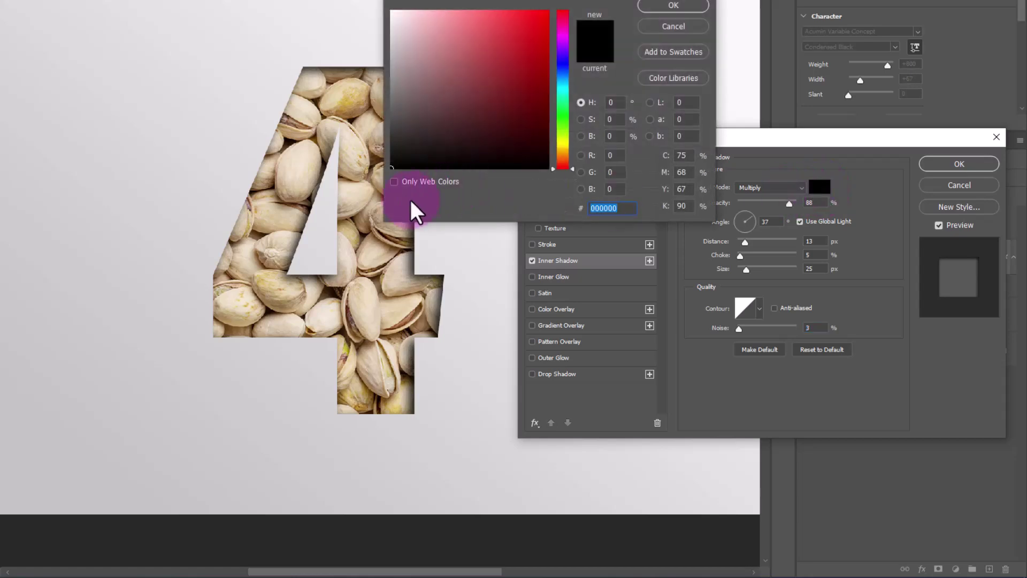
click(362, 108)
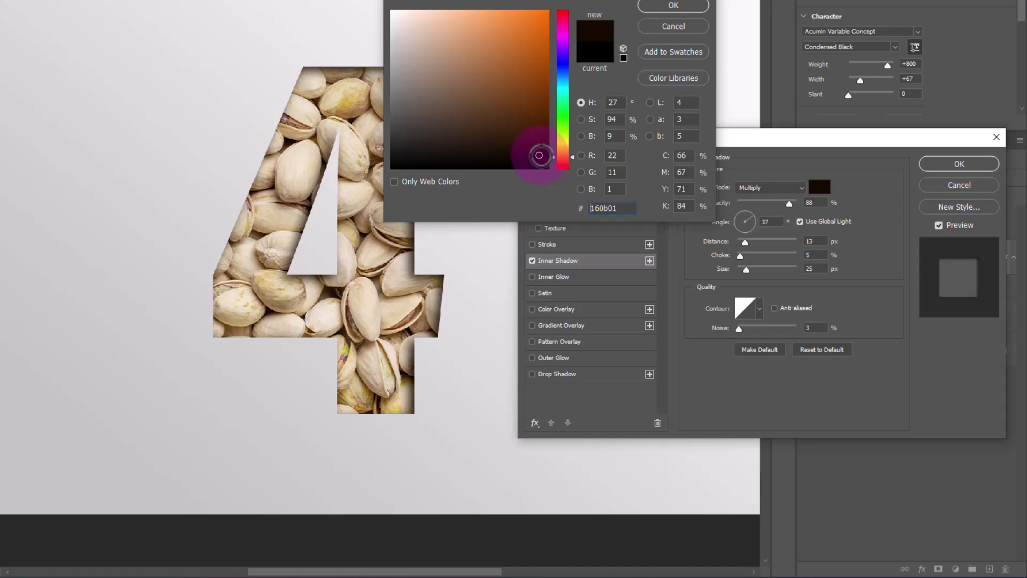
click(673, 6)
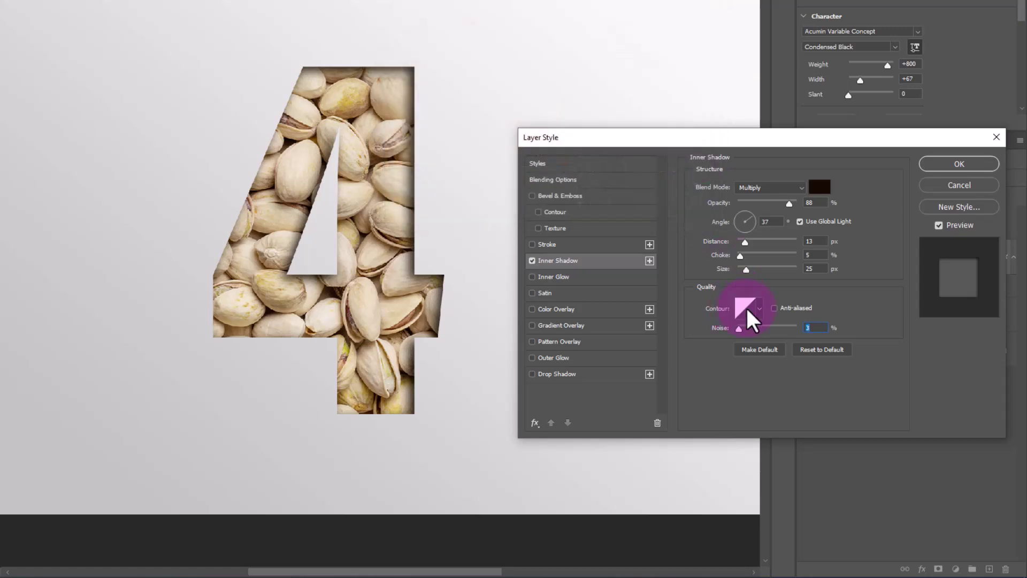
click(959, 164)
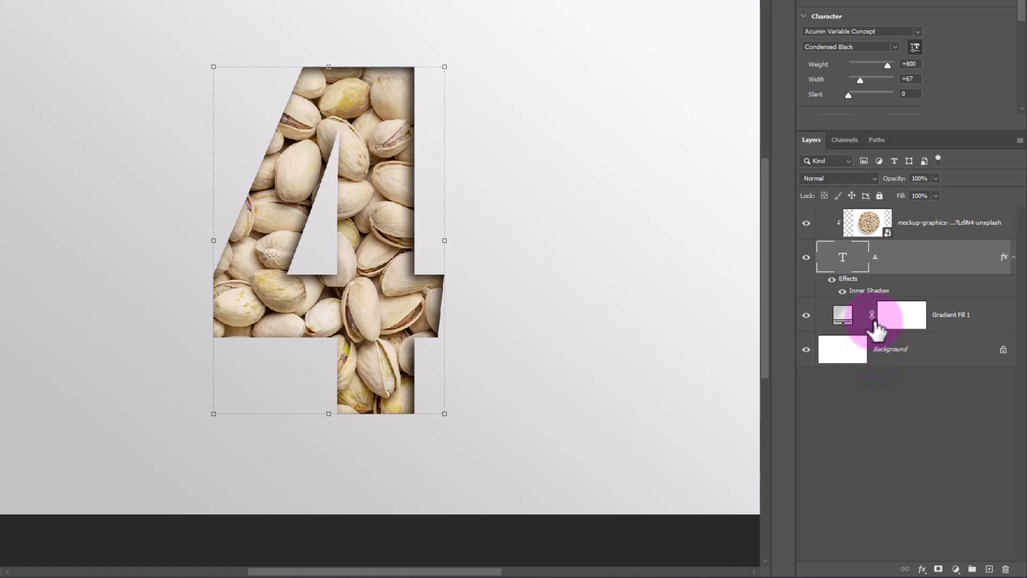
- Duplicate the pistachio photo as an unclipped top layer at about 69% opacity
click(929, 233)
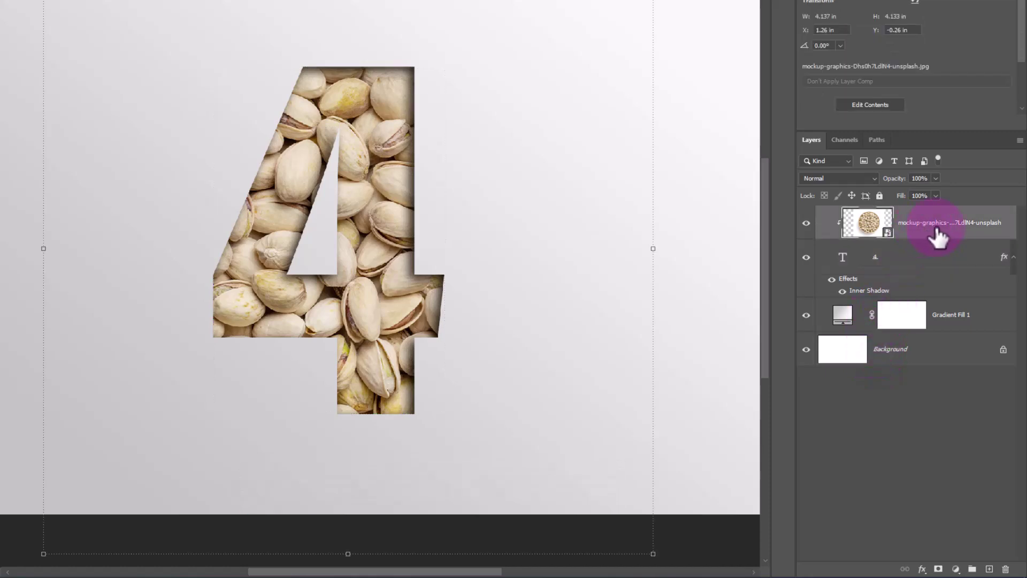
key(ctrl+j)
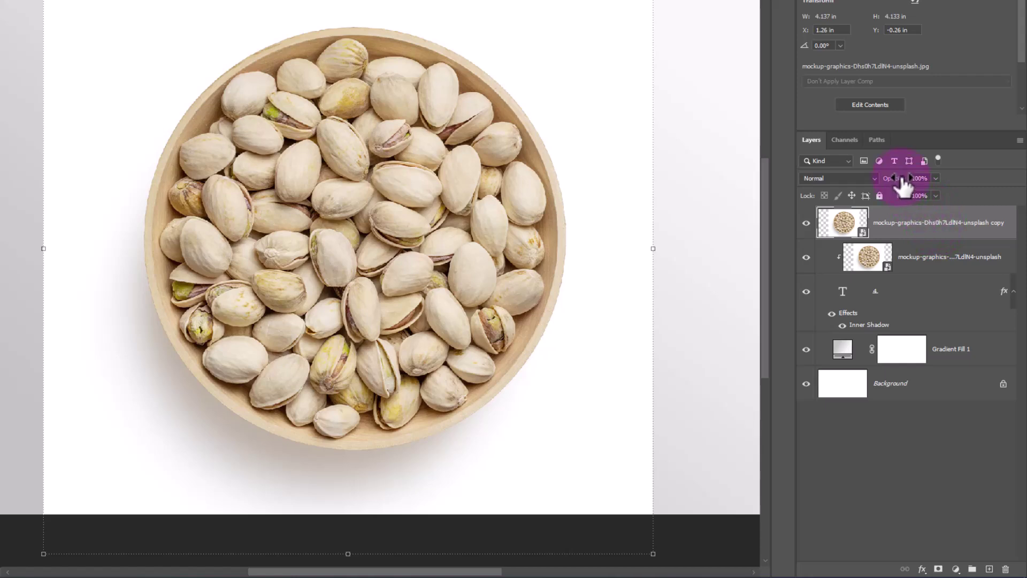
drag(886, 190, 884, 191)
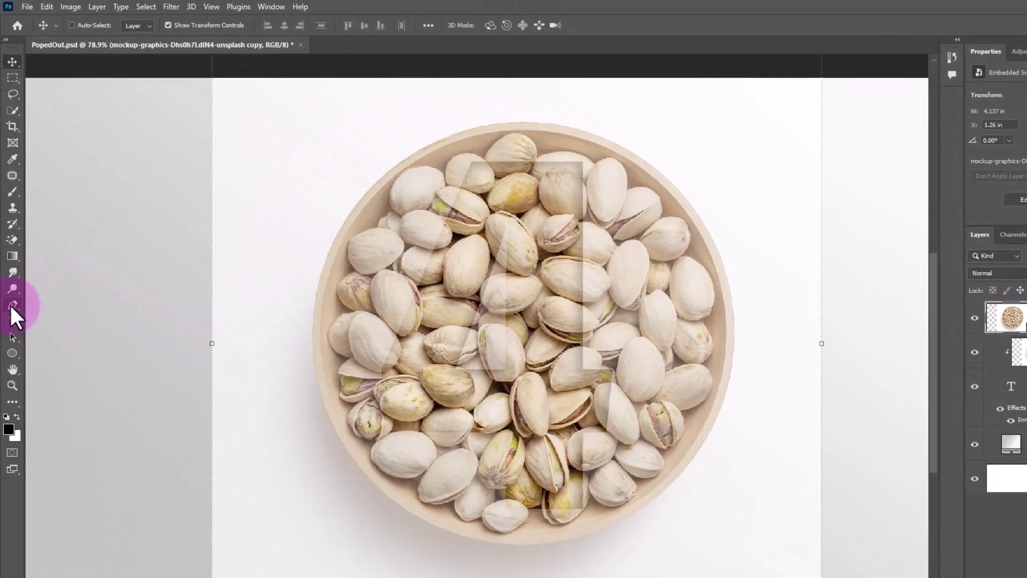
- Set the standard Pen tool to Path mode and zoom in on the pistachios
click(12, 305)
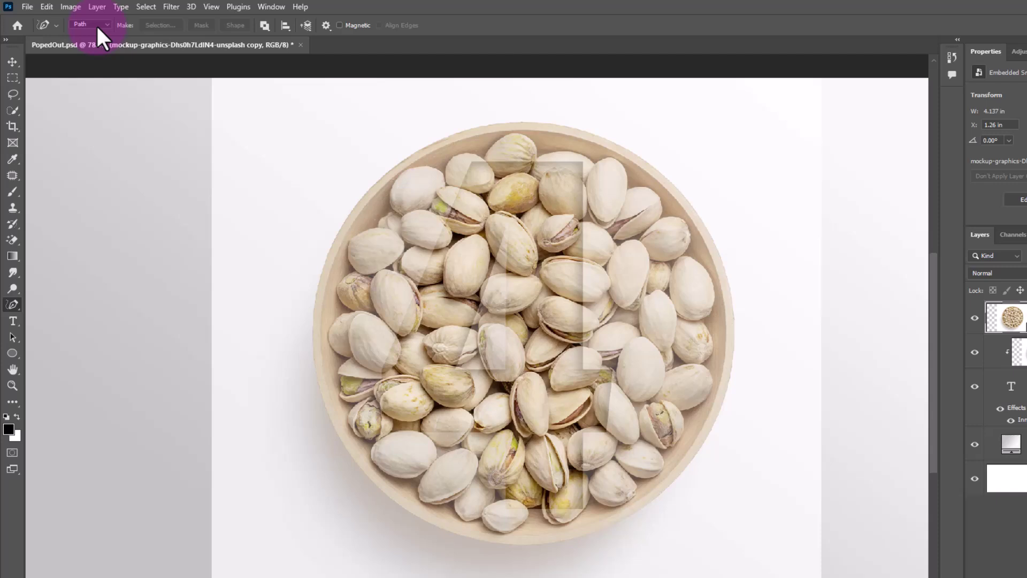
click(88, 44)
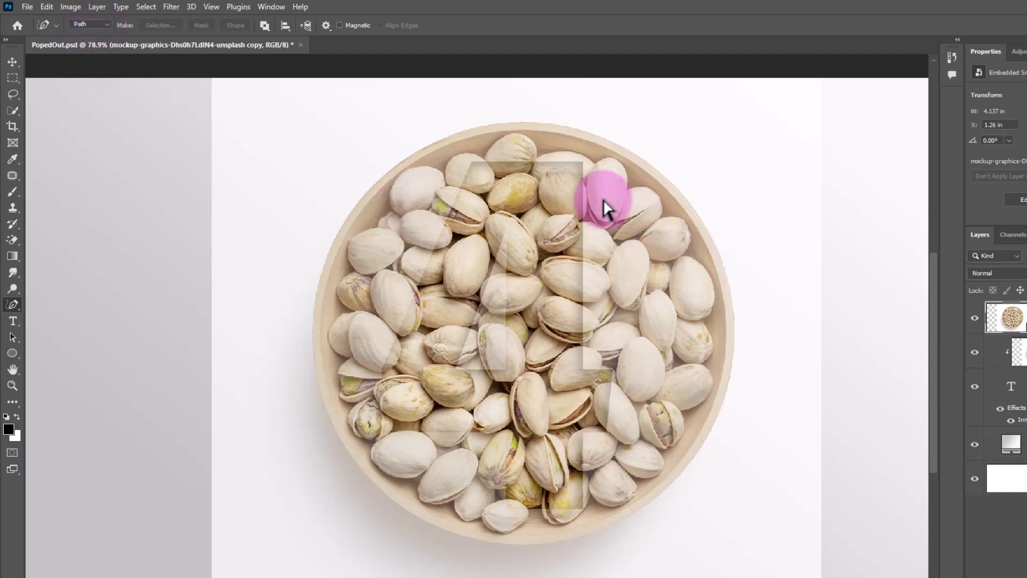
scroll(601, 195, up, 5)
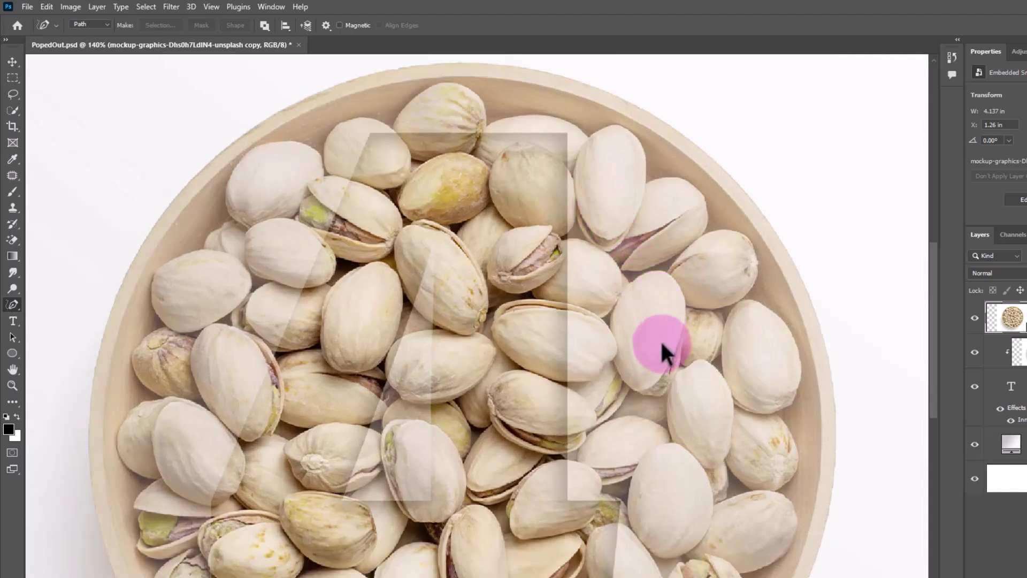
scroll(661, 340, up, 1)
drag(659, 481, 637, 298)
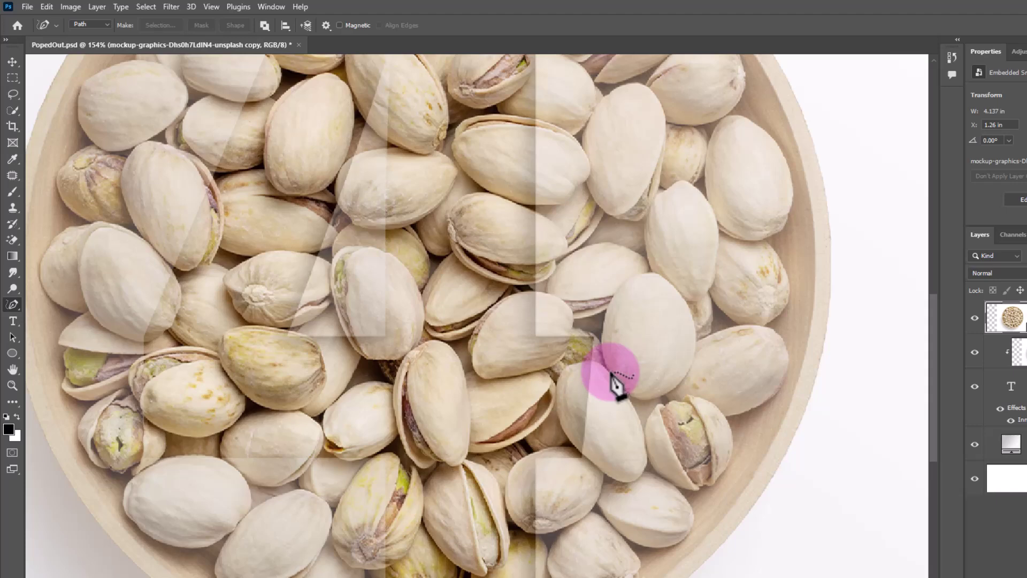
right_click(12, 304)
click(49, 303)
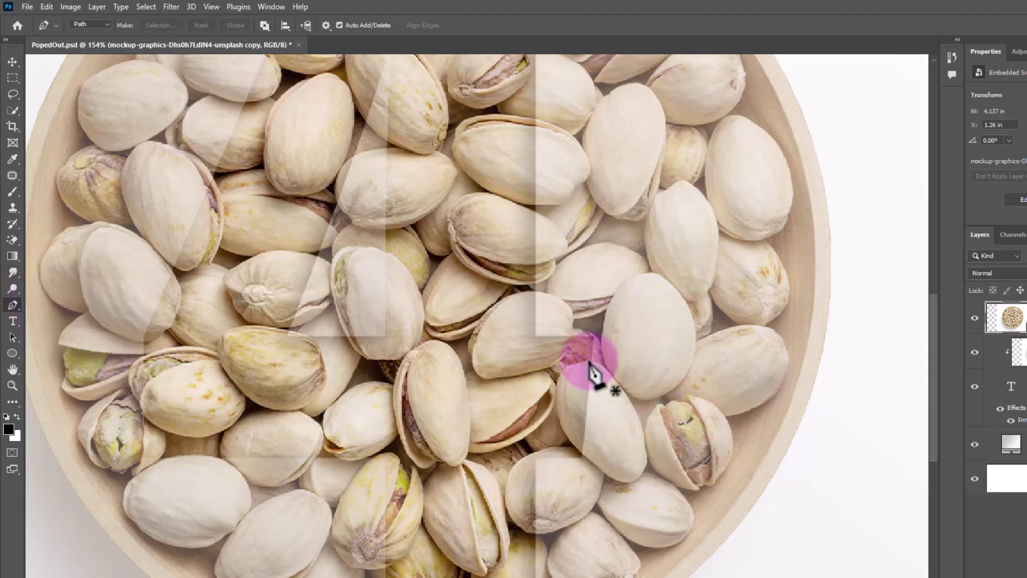
- Trace closed paths around the pistachio at the numeral's edge, the lower one, and the top one
click(565, 368)
click(611, 371)
drag(640, 276, 671, 263)
drag(696, 351, 686, 377)
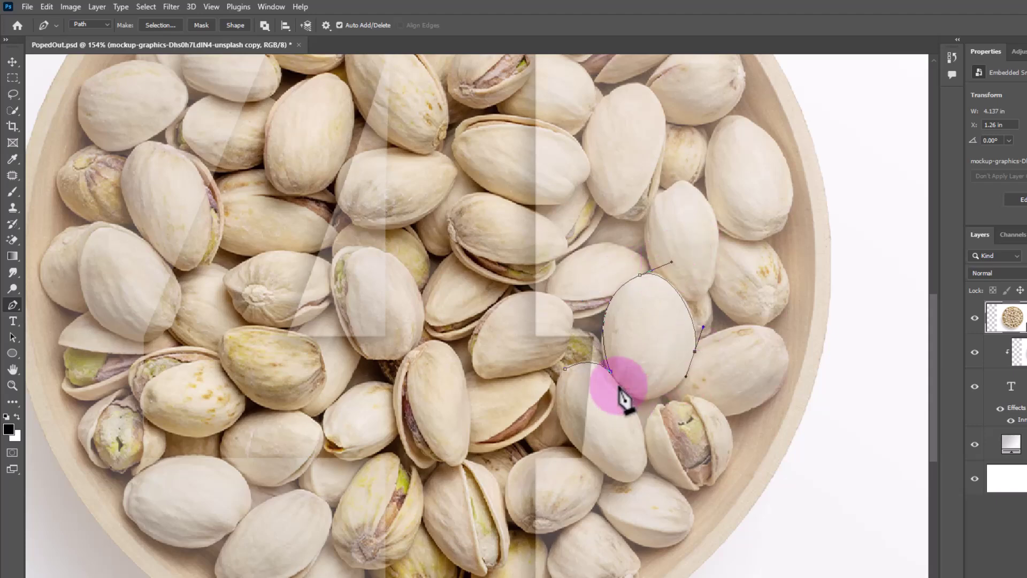
click(611, 370)
drag(634, 480, 611, 497)
click(558, 415)
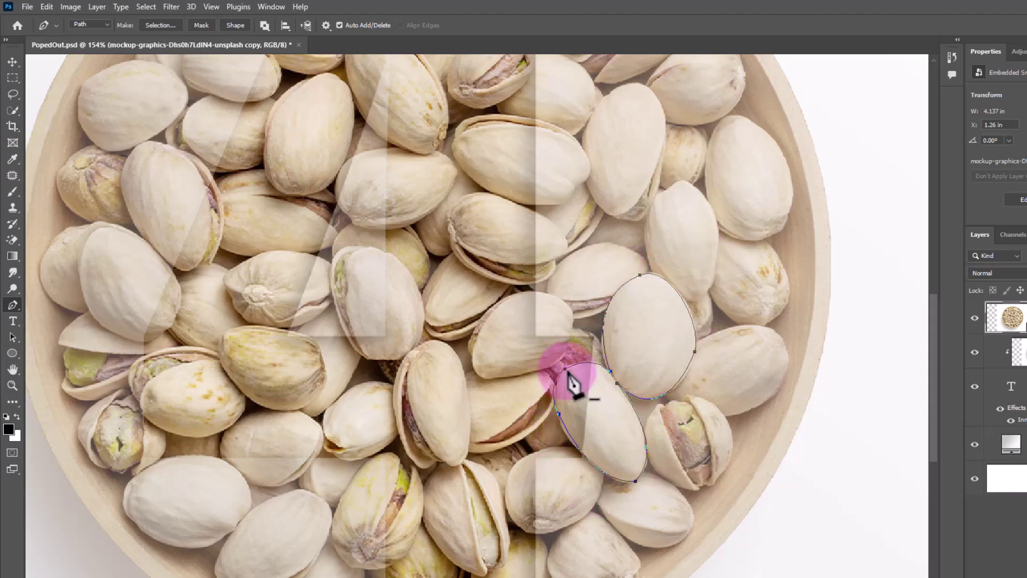
scroll(574, 384, up, 3)
click(424, 156)
drag(485, 101, 513, 120)
click(514, 160)
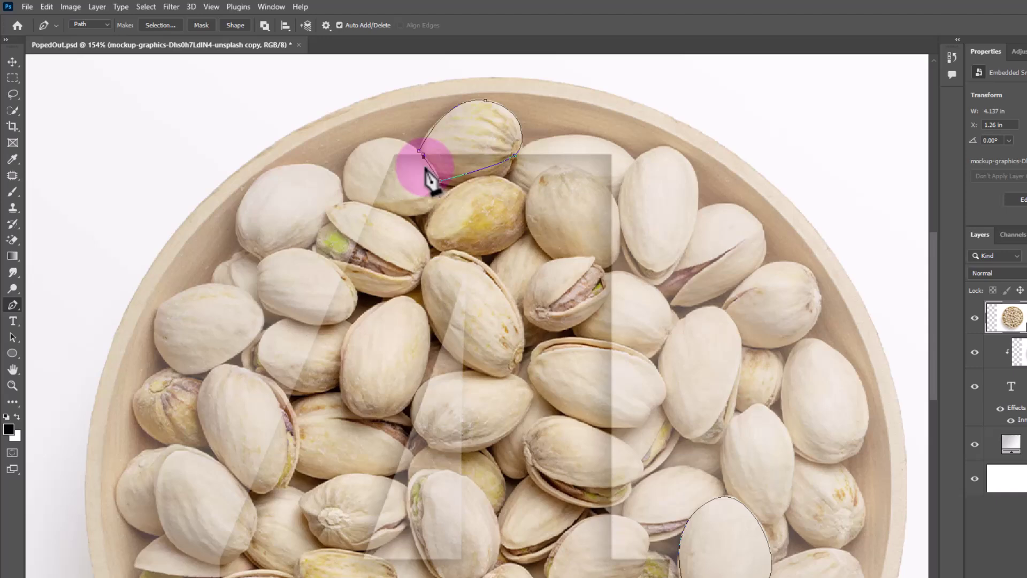
click(423, 155)
- Trace closed paths around the left and left-centre pistachios
click(358, 292)
drag(296, 250, 322, 254)
click(247, 244)
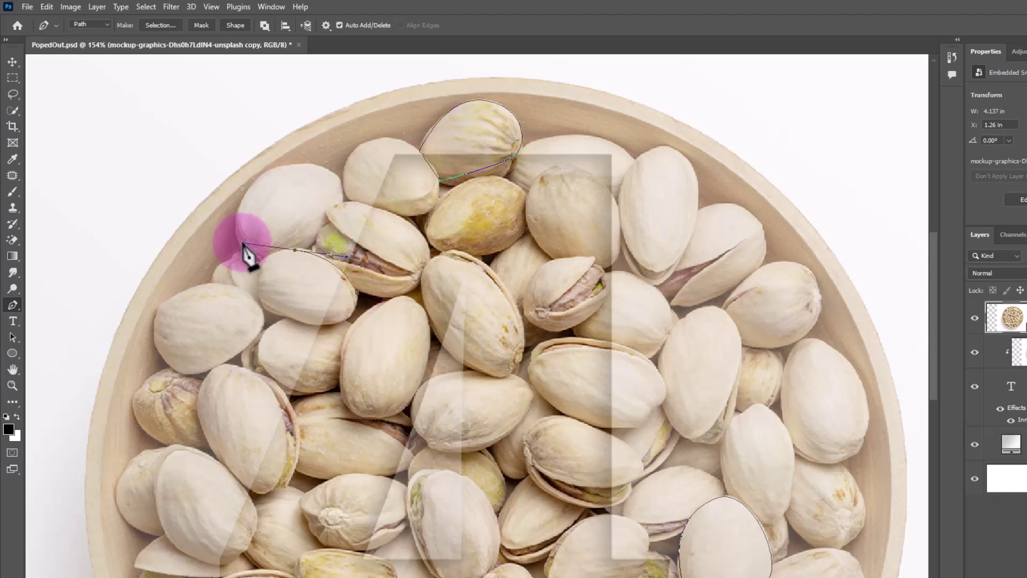
click(258, 277)
click(265, 306)
click(290, 317)
click(321, 325)
click(357, 292)
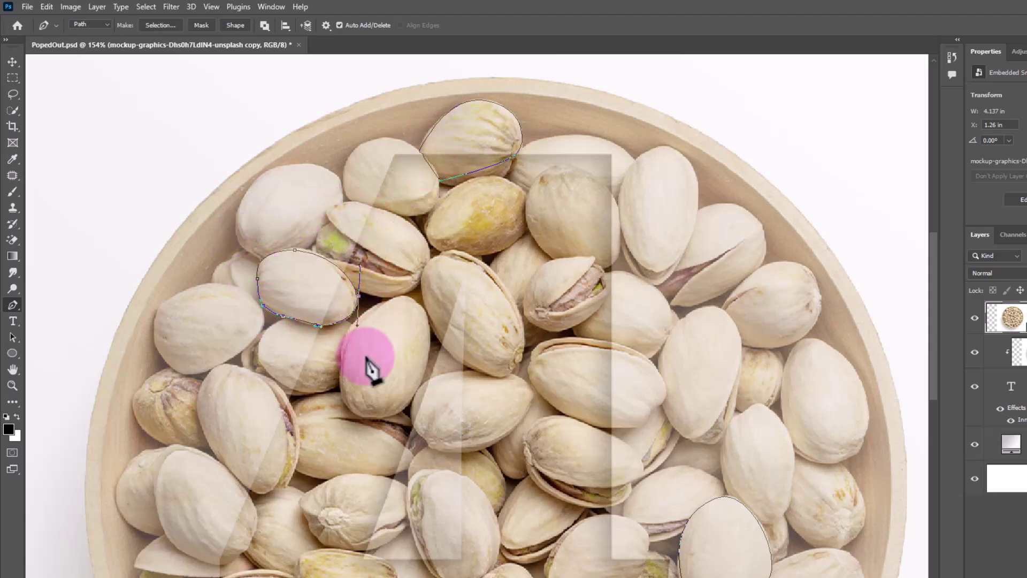
scroll(370, 368, down, 3)
scroll(321, 418, down, 3)
- Trace closed paths around the bottom-left and centre pistachios
click(369, 429)
drag(401, 450, 422, 466)
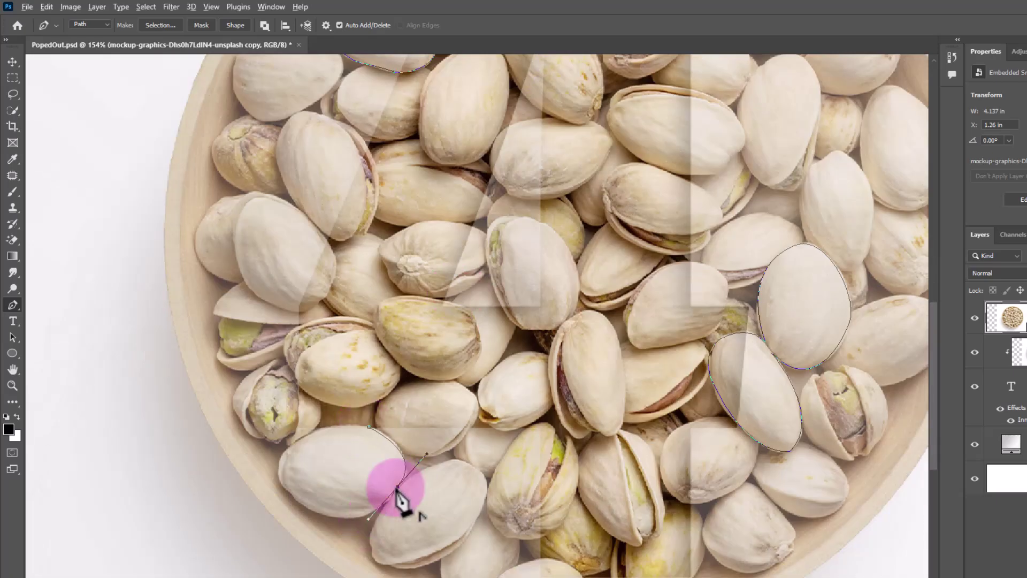
click(398, 500)
click(297, 514)
click(281, 450)
scroll(547, 337, down, 2)
drag(513, 299, 539, 310)
click(485, 309)
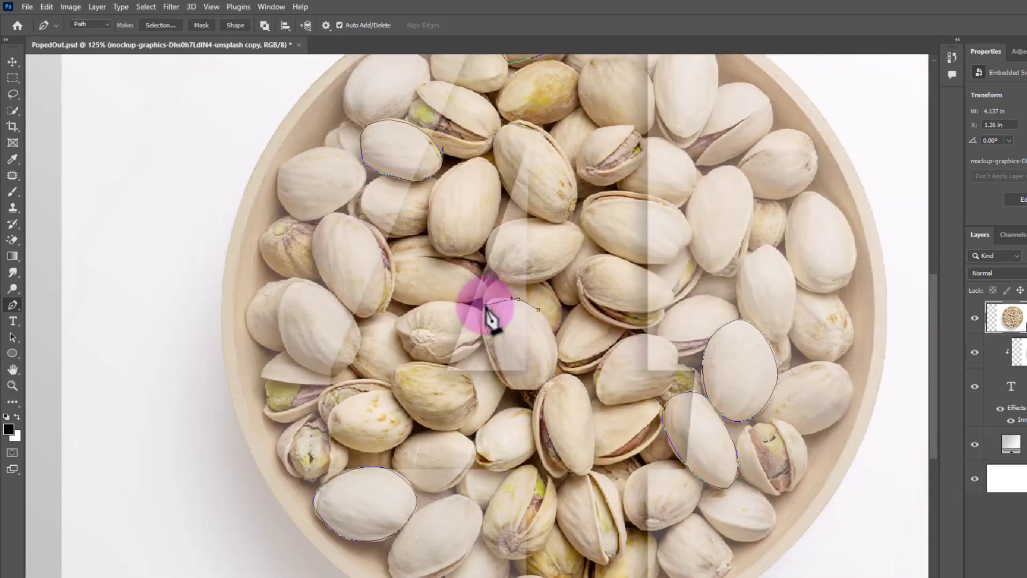
click(491, 353)
click(522, 384)
click(553, 360)
click(554, 321)
click(518, 299)
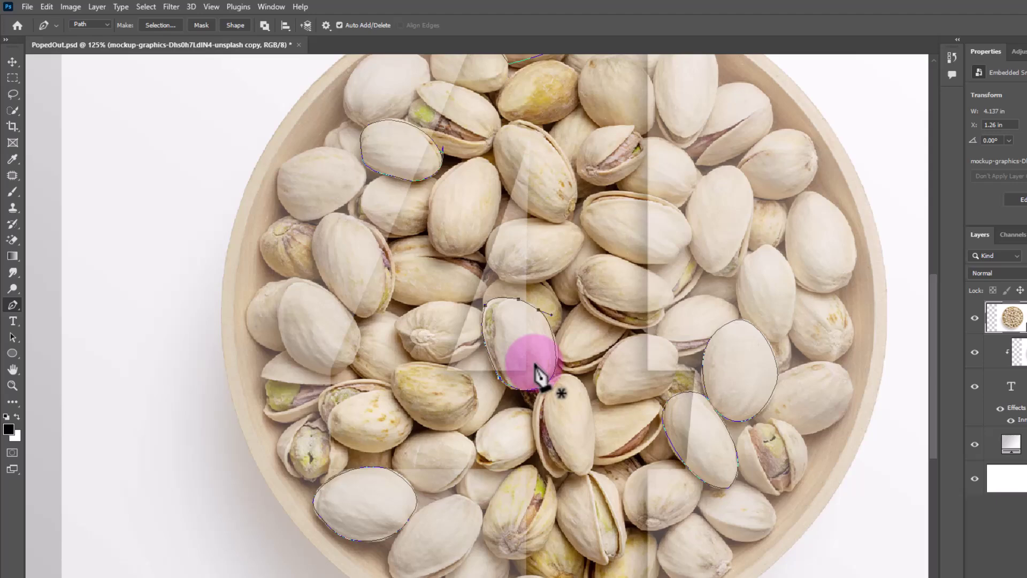
- Load the traced paths as a selection and mask the top photo copy at 100% opacity
key(ctrl+Return)
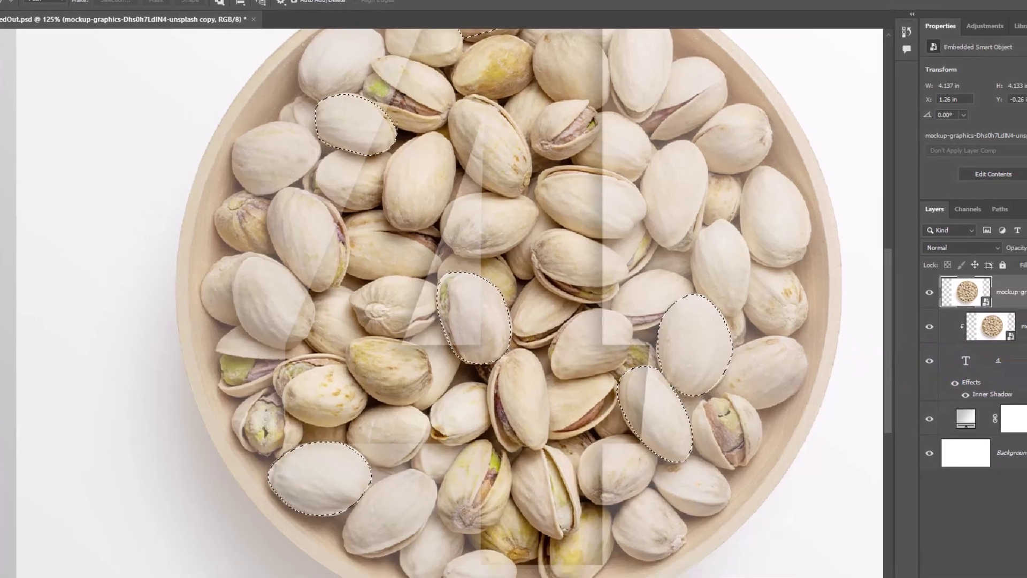
click(1007, 317)
key(Return)
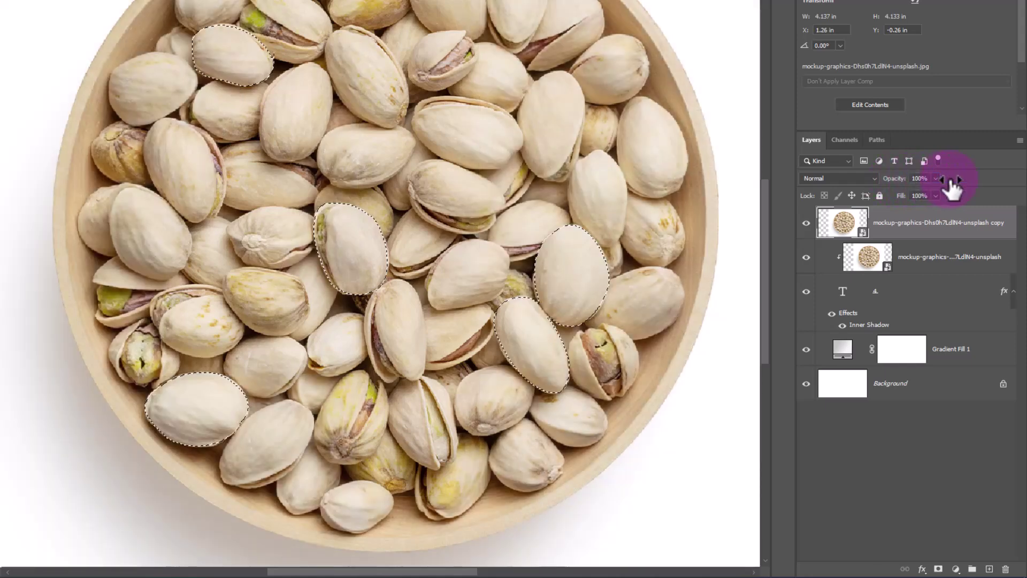
click(939, 569)
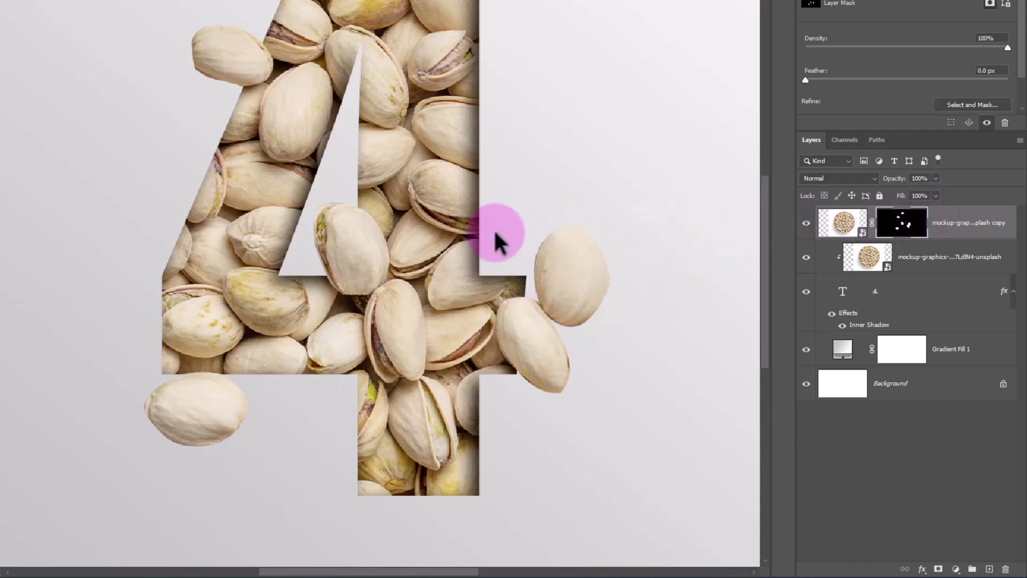
scroll(494, 228, down, 2)
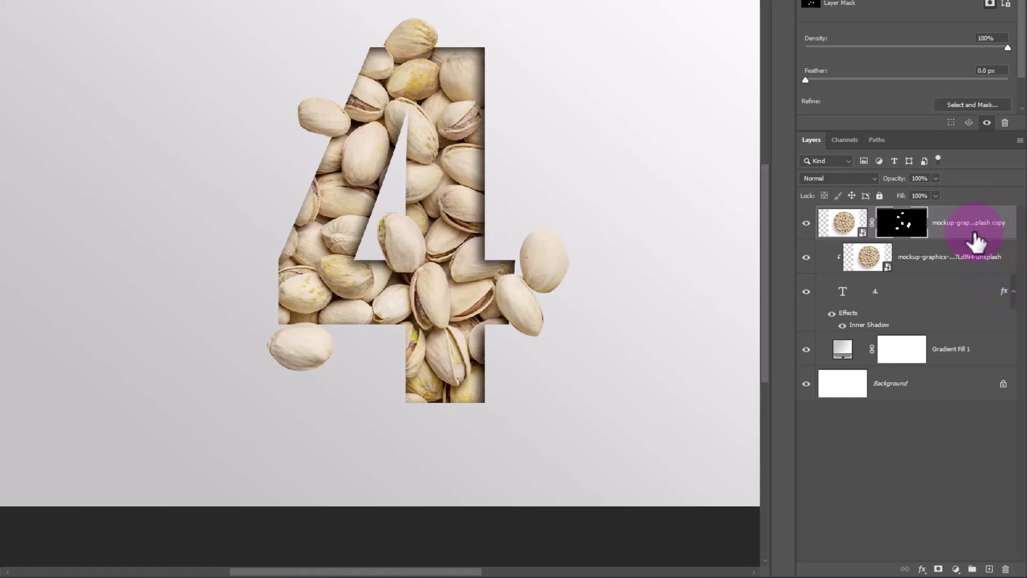
- Add a dark brown (321d09) drop shadow to the masked pistachio layer
click(924, 569)
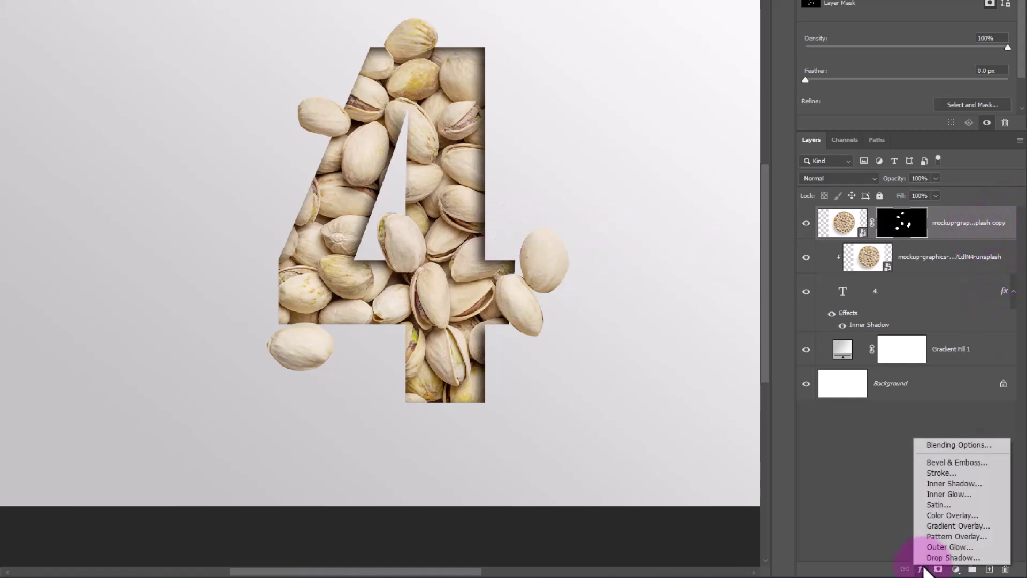
click(952, 558)
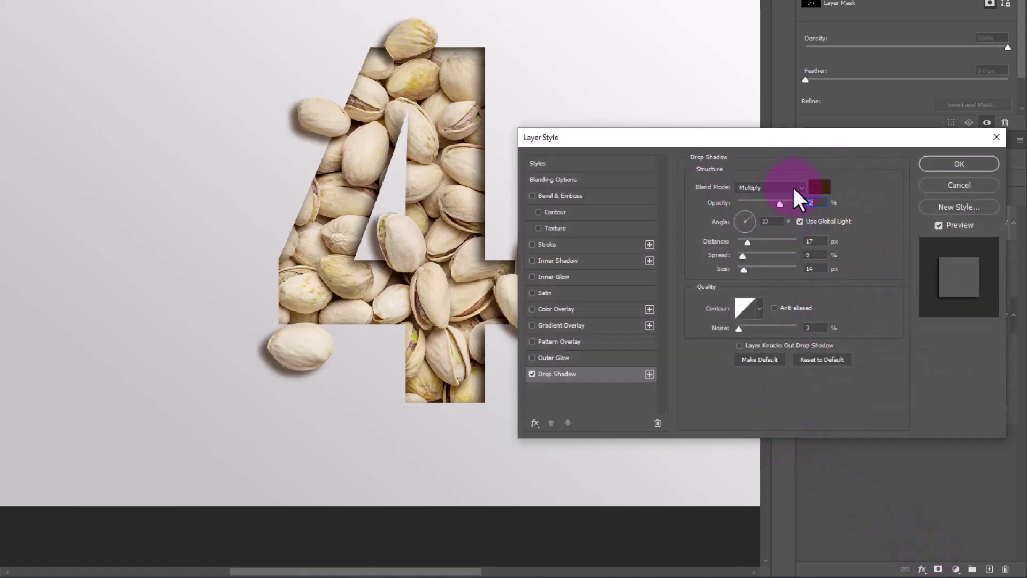
click(820, 187)
click(522, 141)
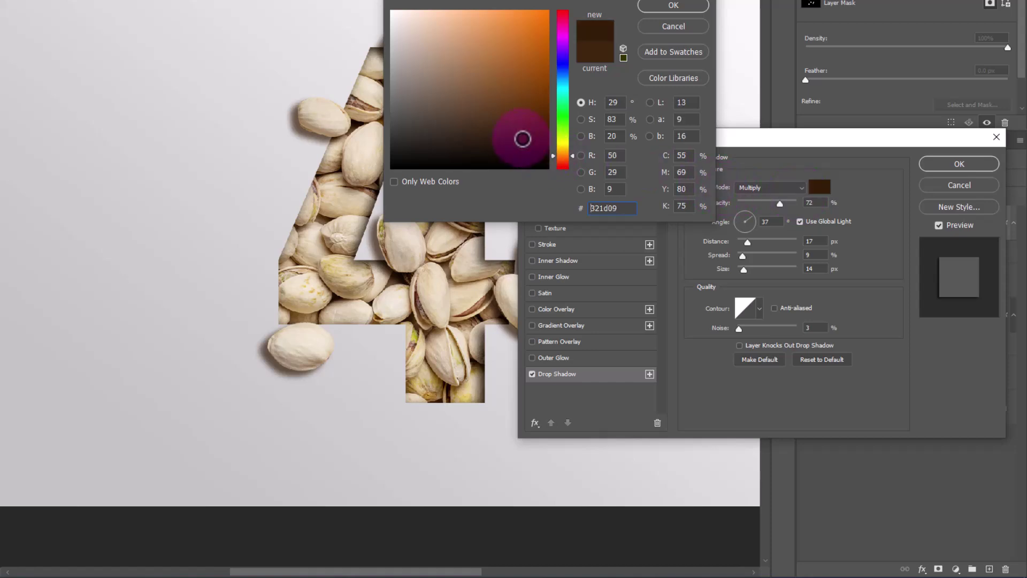
click(673, 7)
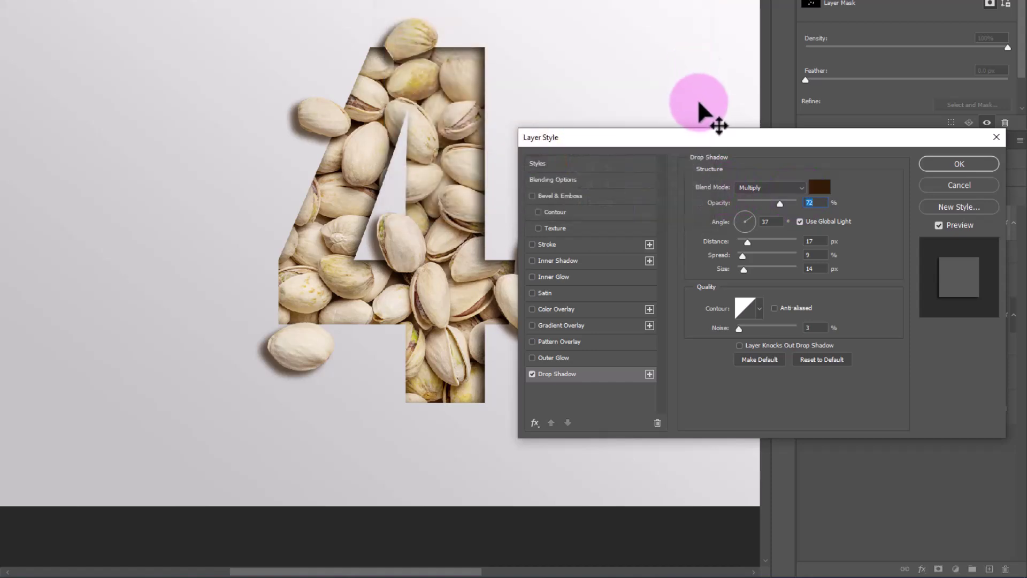
click(959, 164)
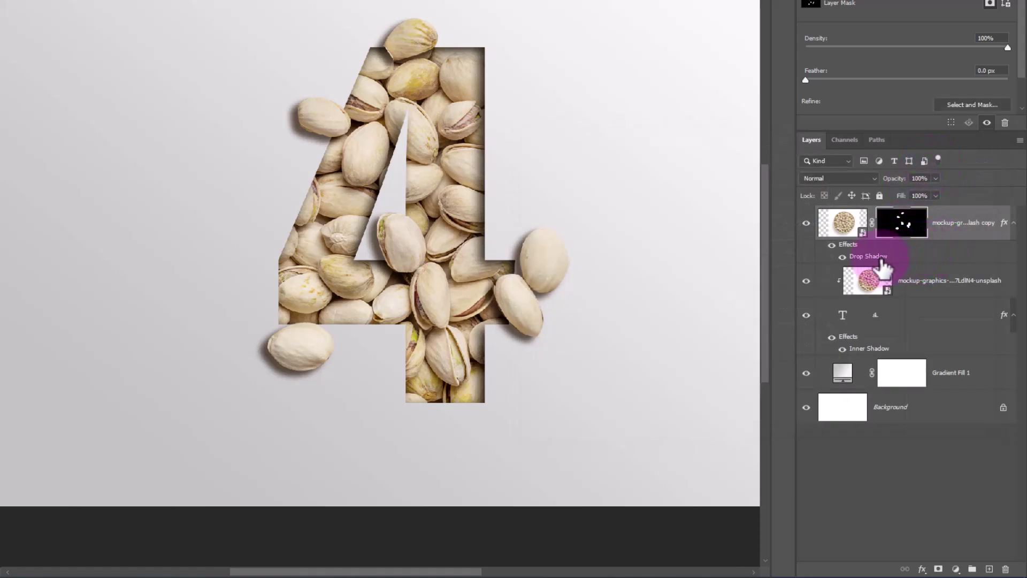
- Convert the Drop Shadow effect into its own layer and attach a blank layer mask
right_click(868, 257)
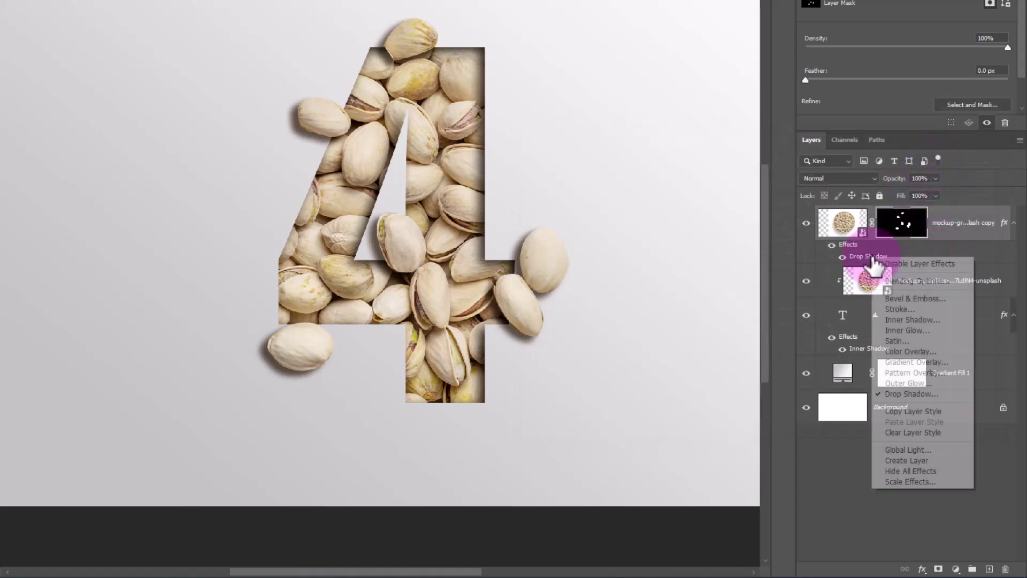
click(899, 463)
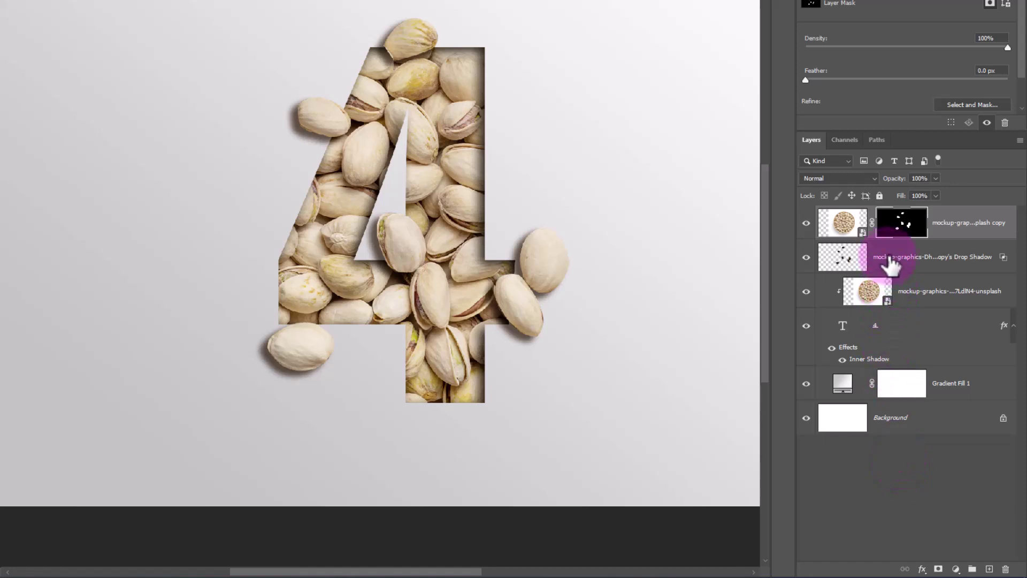
click(892, 258)
click(806, 257)
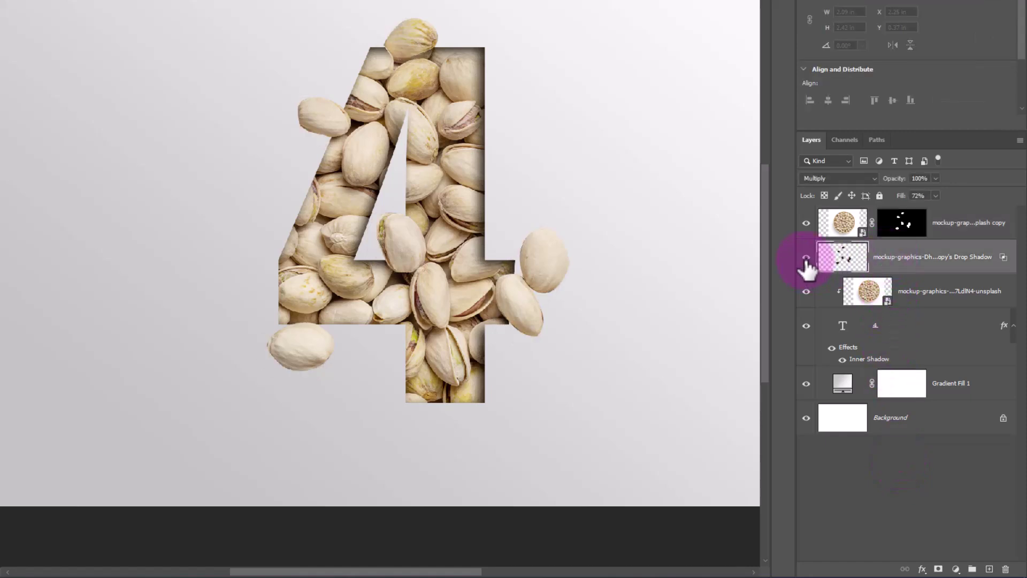
click(807, 257)
click(954, 570)
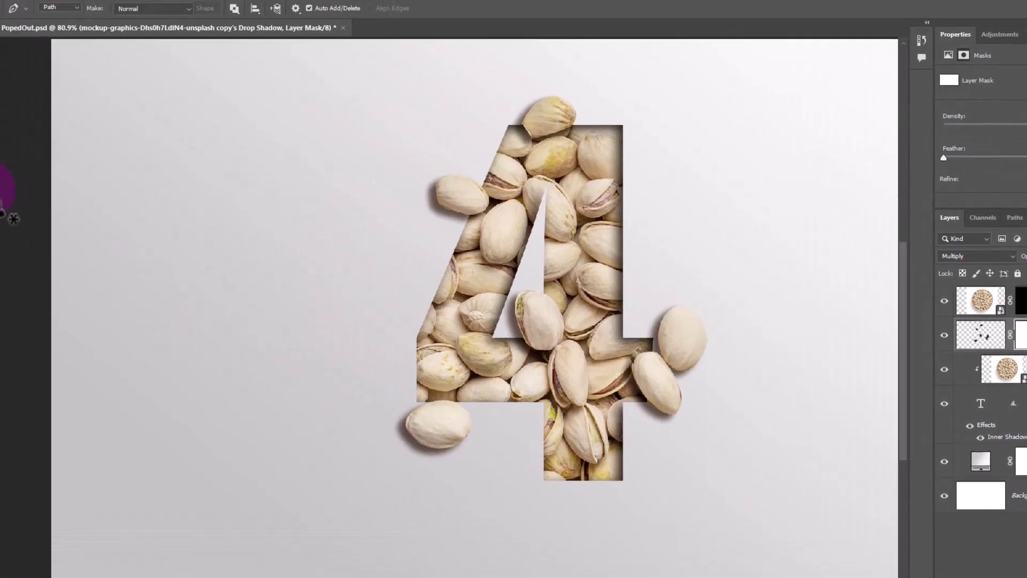
- Choose a Soft Round brush with default black and white colours
click(2, 210)
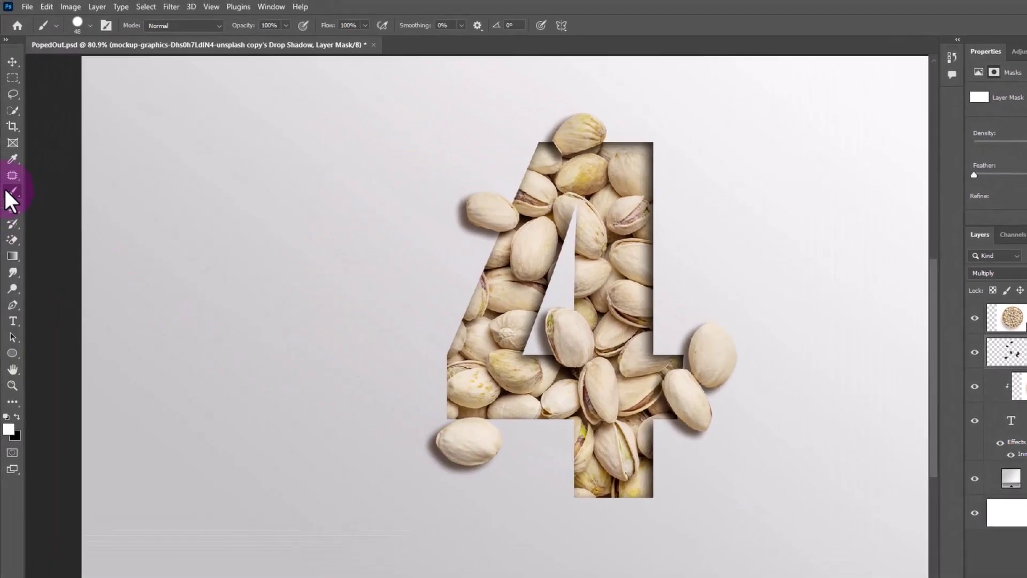
click(17, 426)
right_click(558, 328)
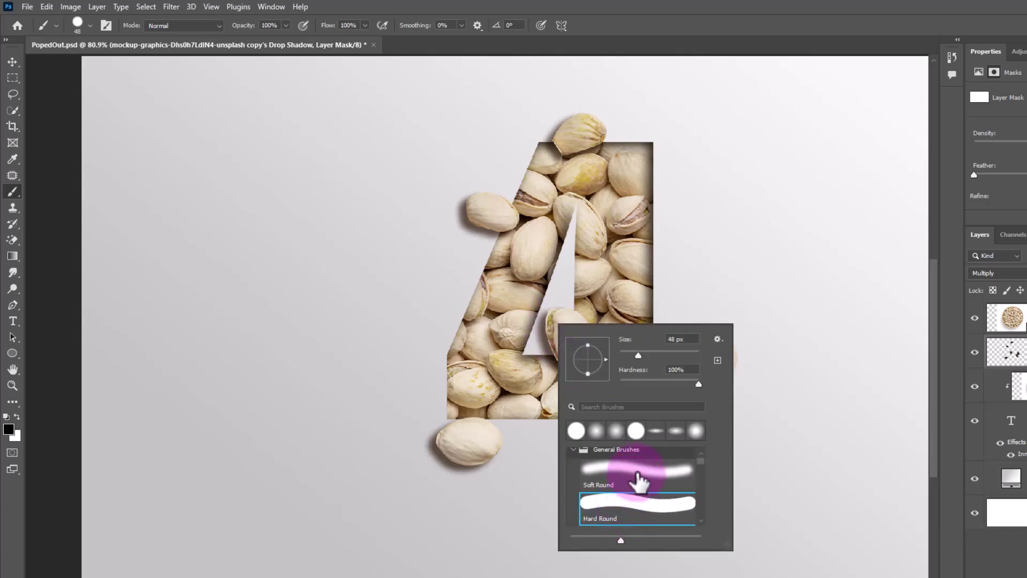
double_click(640, 480)
- Paint black on the shadow mask to hide stray shadow around the lower-right, left and top pistachios
click(603, 356)
click(569, 286)
click(629, 394)
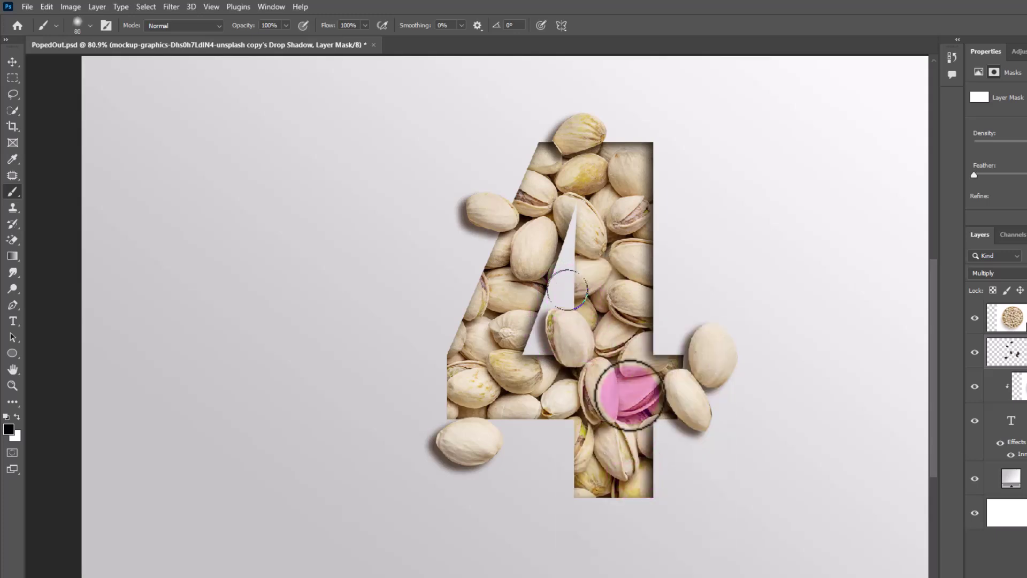
click(553, 425)
click(534, 209)
click(578, 148)
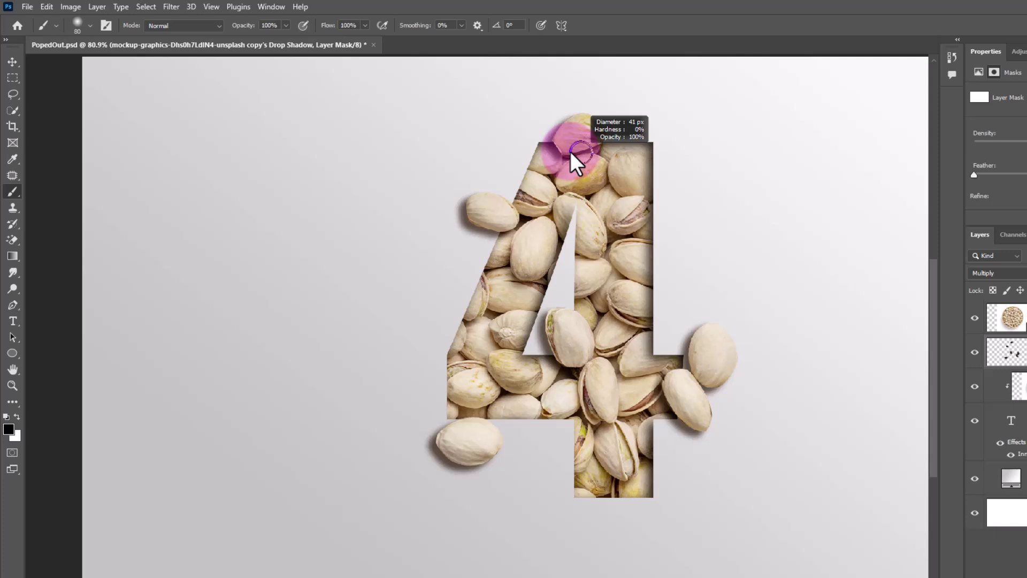
right_click(576, 157)
double_click(634, 329)
click(617, 139)
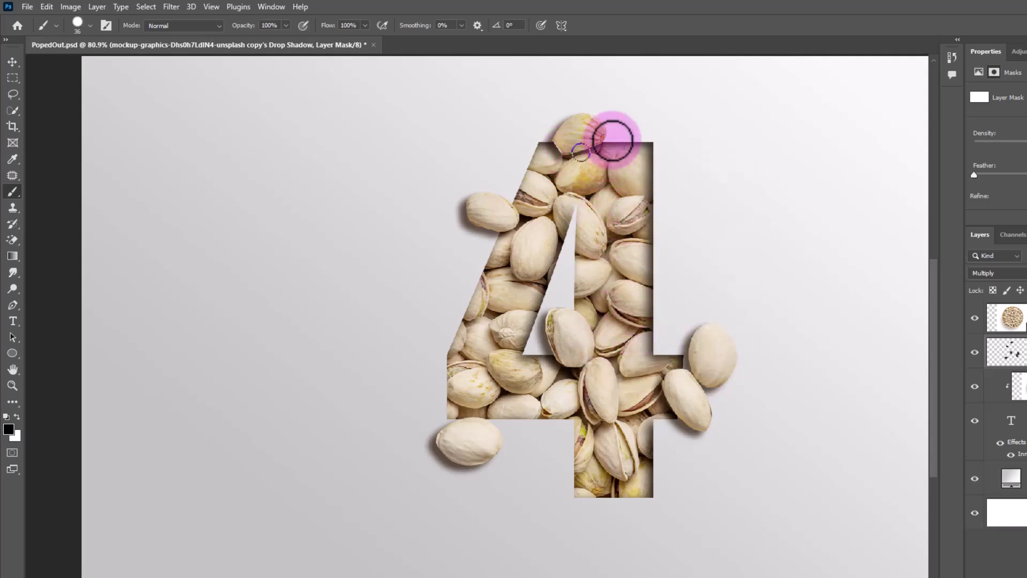
- Hold Ctrl for the temporary Move tool and click three times near the top pistachio
key(ctrl)
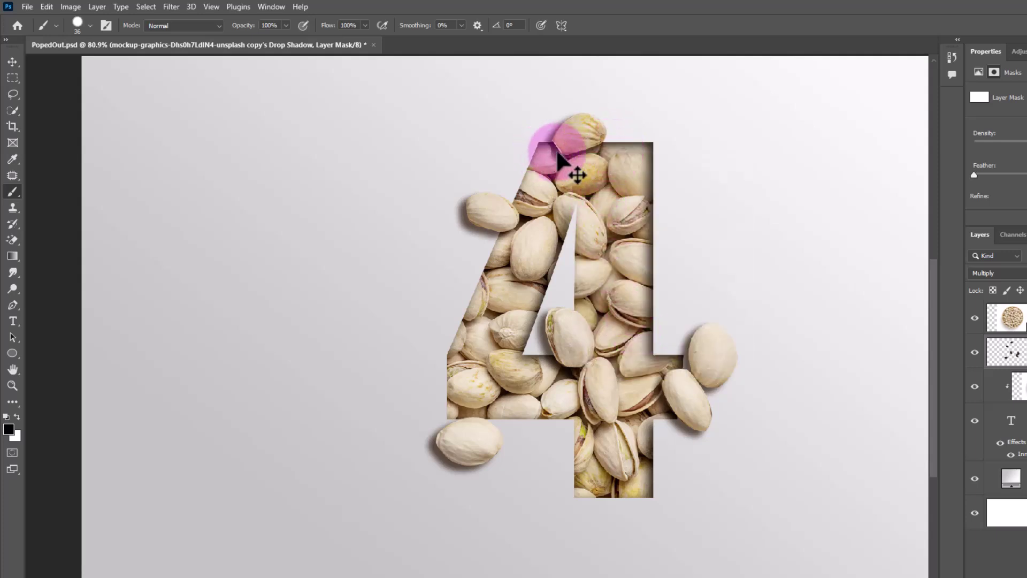
click(586, 160)
click(610, 169)
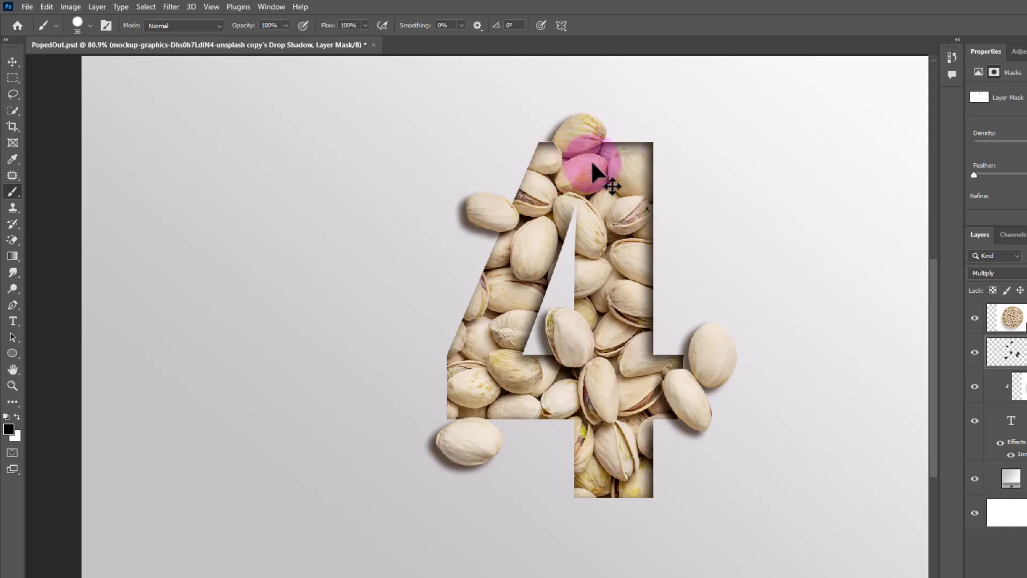
click(589, 177)
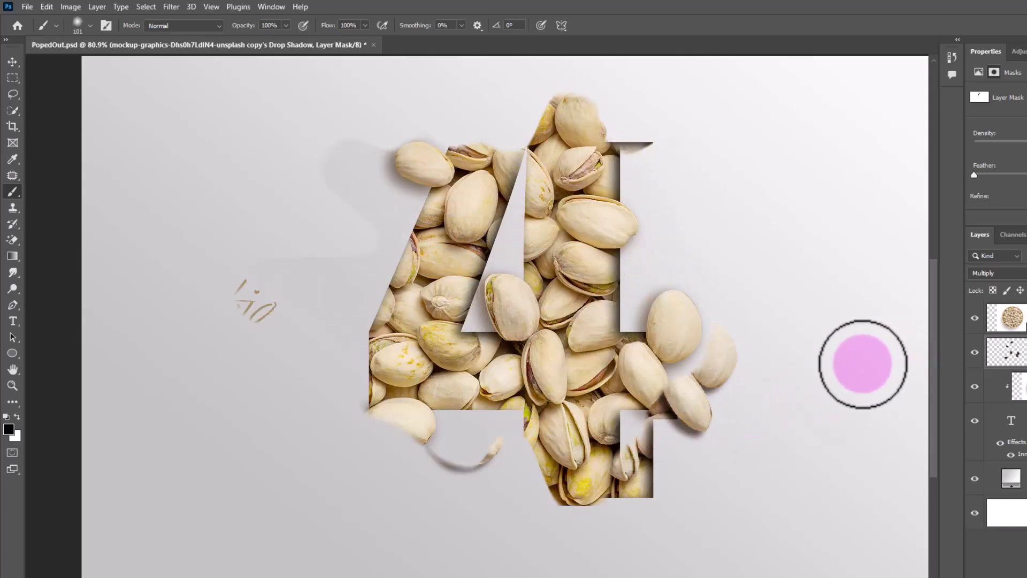